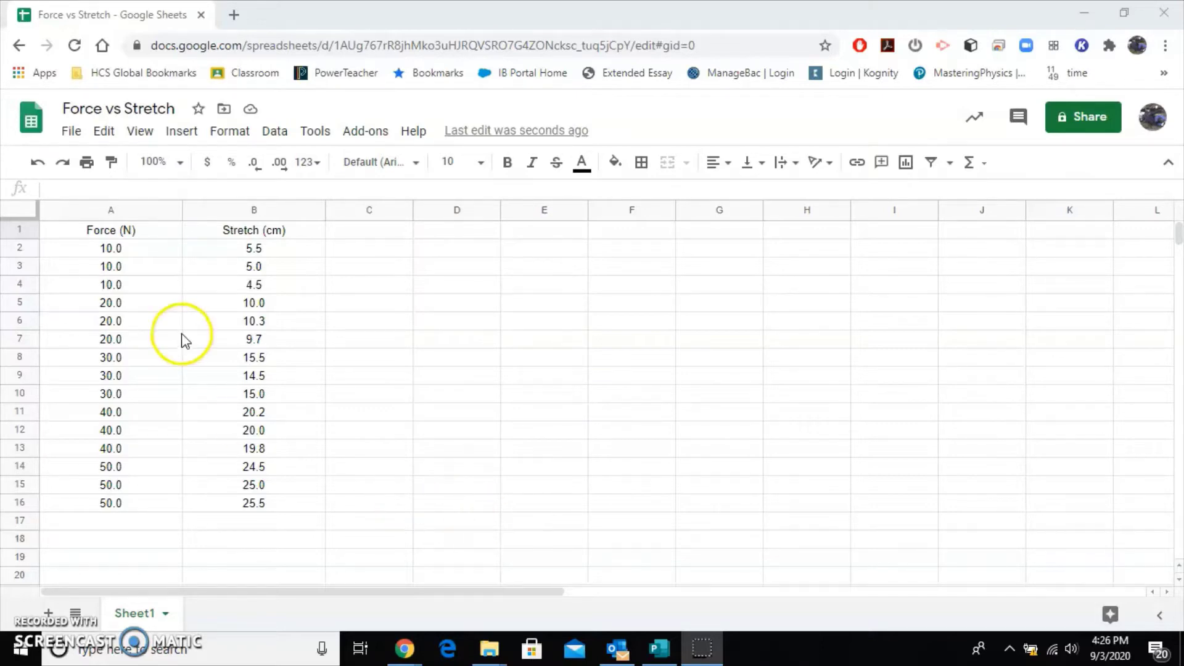
# - Insert a chart from the Force and Stretch data in A1:B16 and place it beside the data columns
pyautogui.click(129, 231)
pyautogui.moveTo(129, 231); pyautogui.dragTo(238, 502)
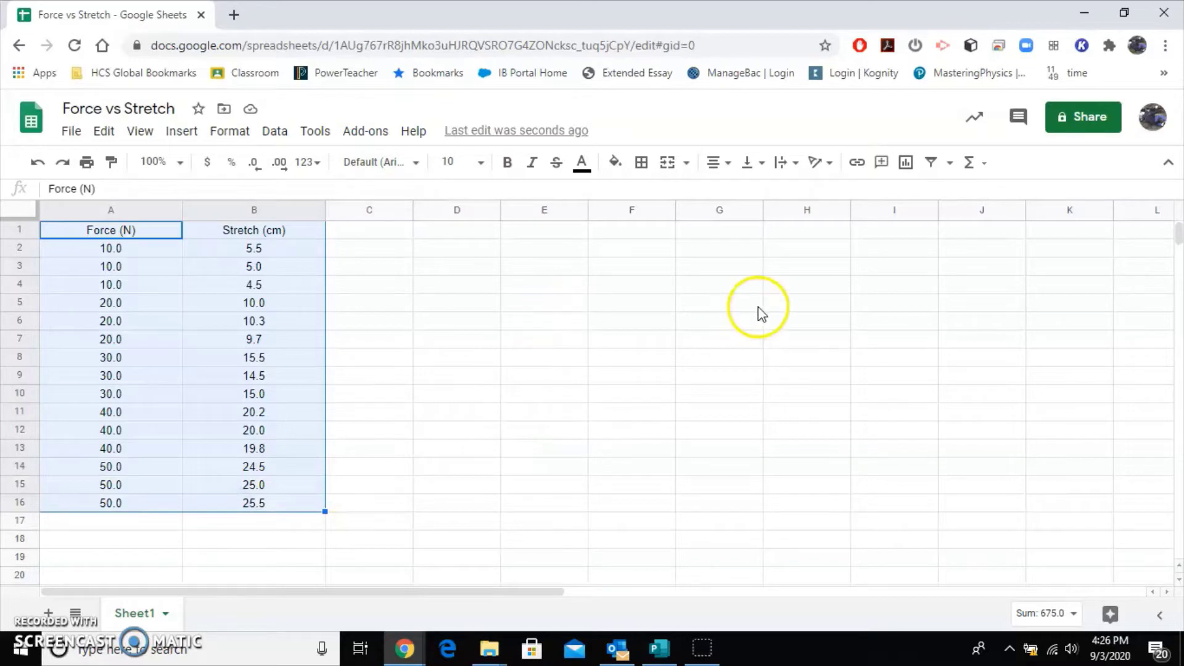
pyautogui.click(905, 164)
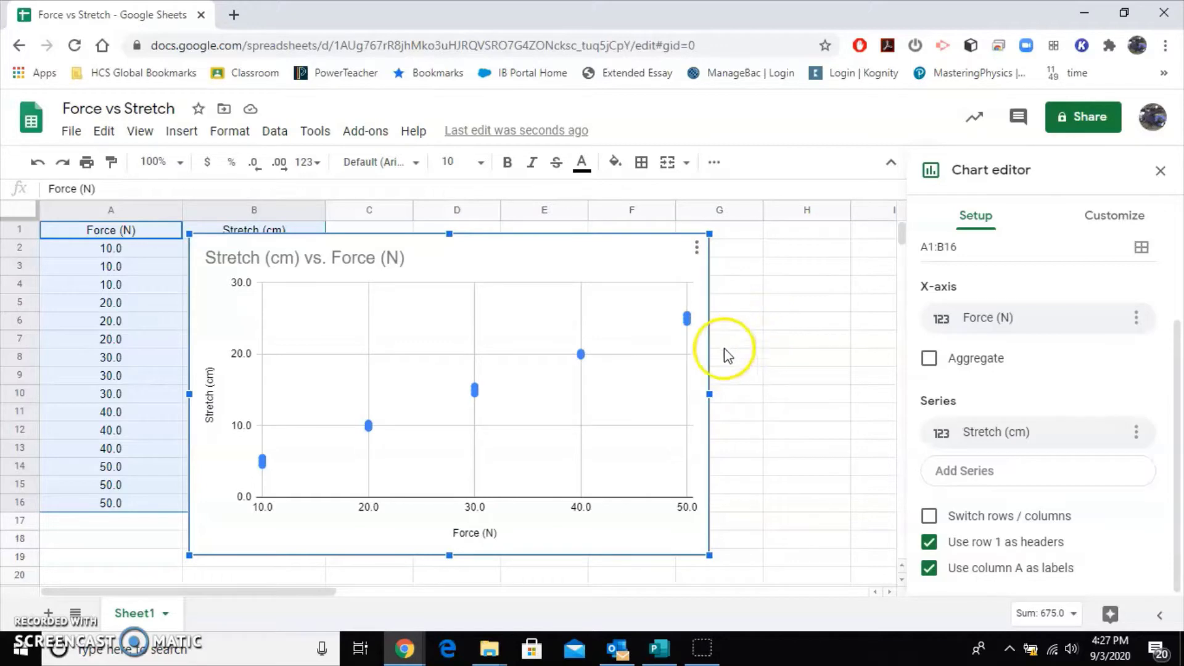
pyautogui.moveTo(698, 368); pyautogui.dragTo(846, 361)
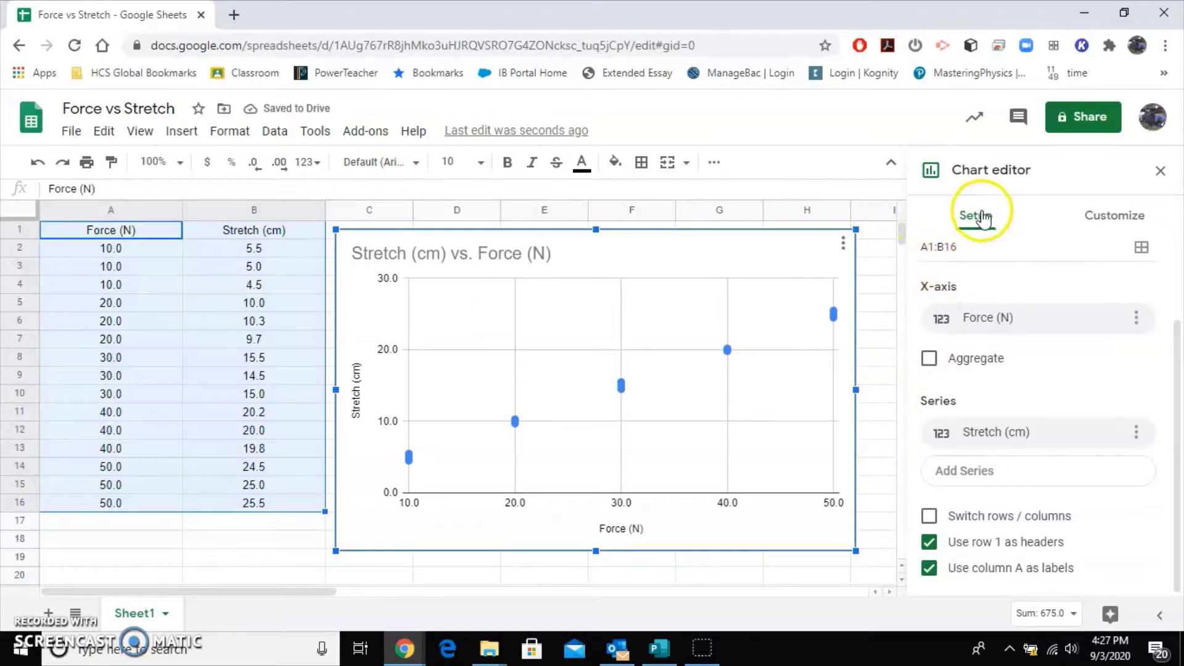
# - Set the chart type to Scatter chart and nudge the chart slightly further from the data
pyautogui.scroll(2, 1004, 247)
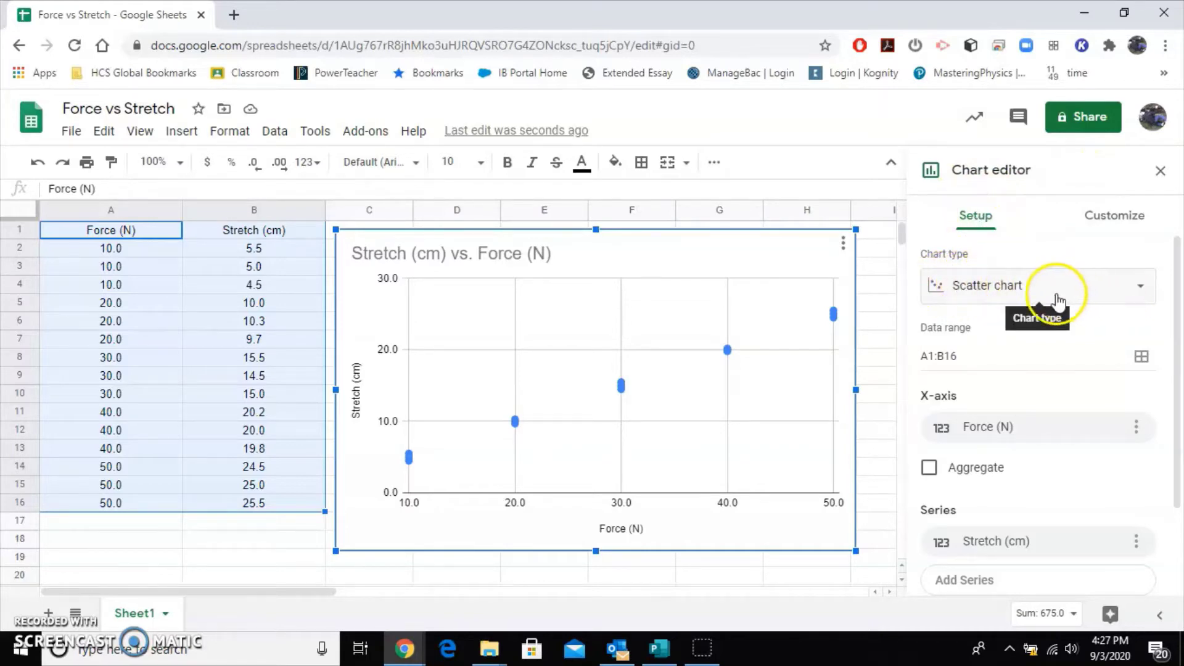
pyautogui.click(1138, 290)
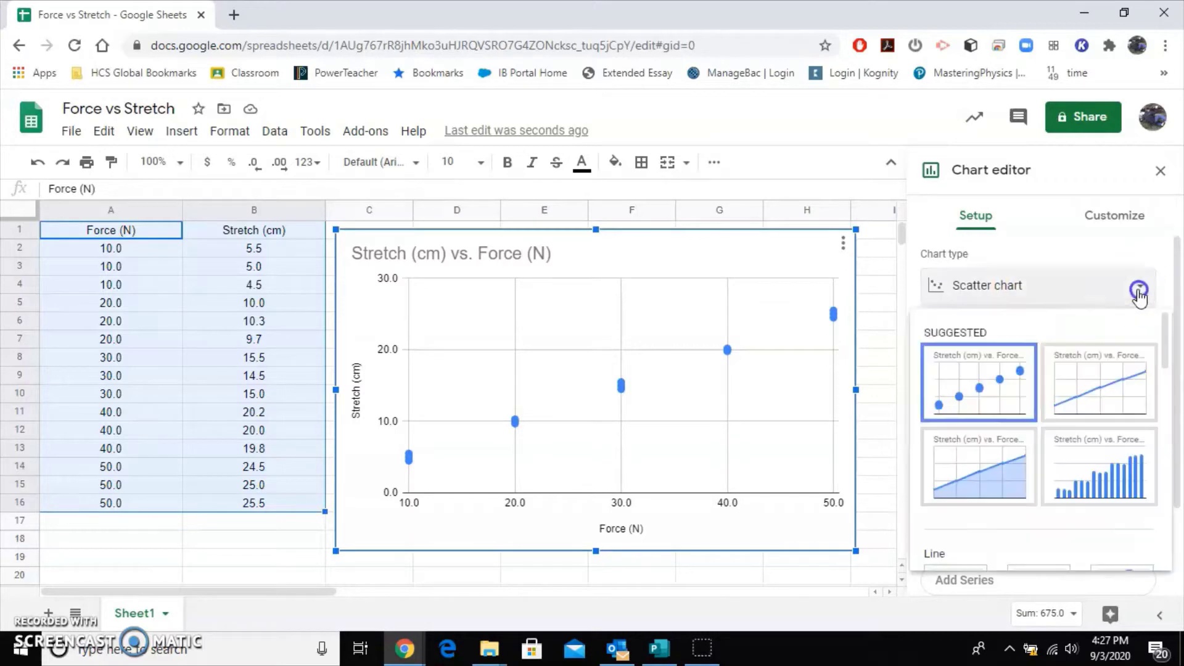
pyautogui.scroll(-5, 1090, 373)
pyautogui.scroll(5, 1089, 378)
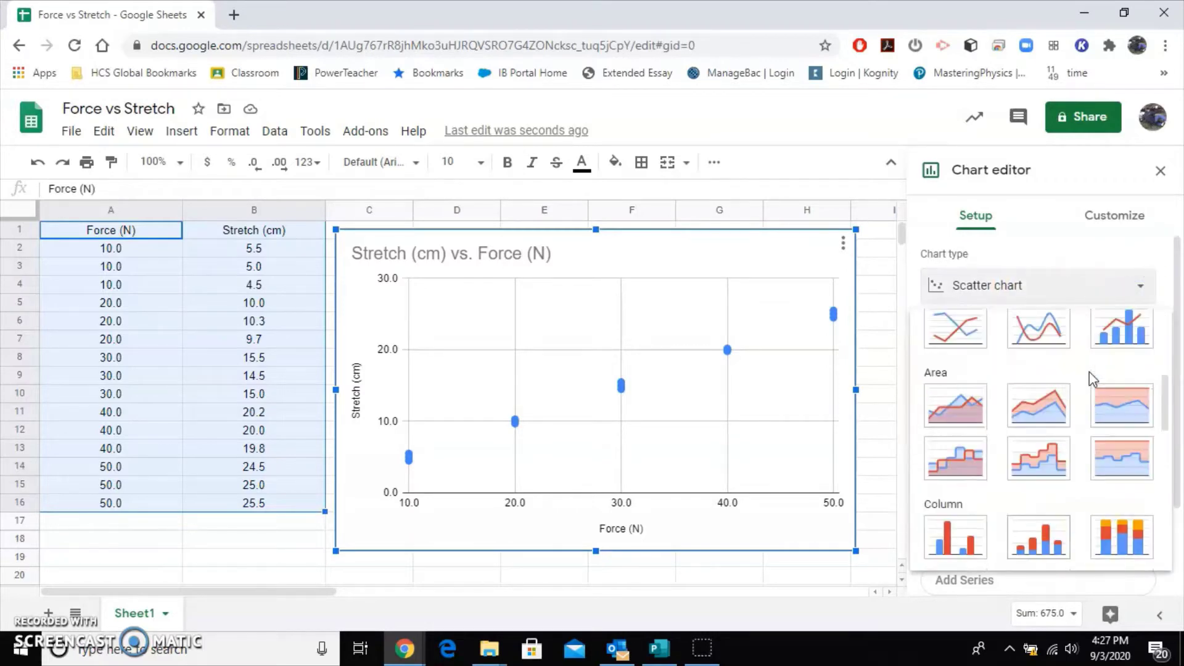
pyautogui.scroll(-5, 1089, 377)
pyautogui.scroll(-2, 1089, 373)
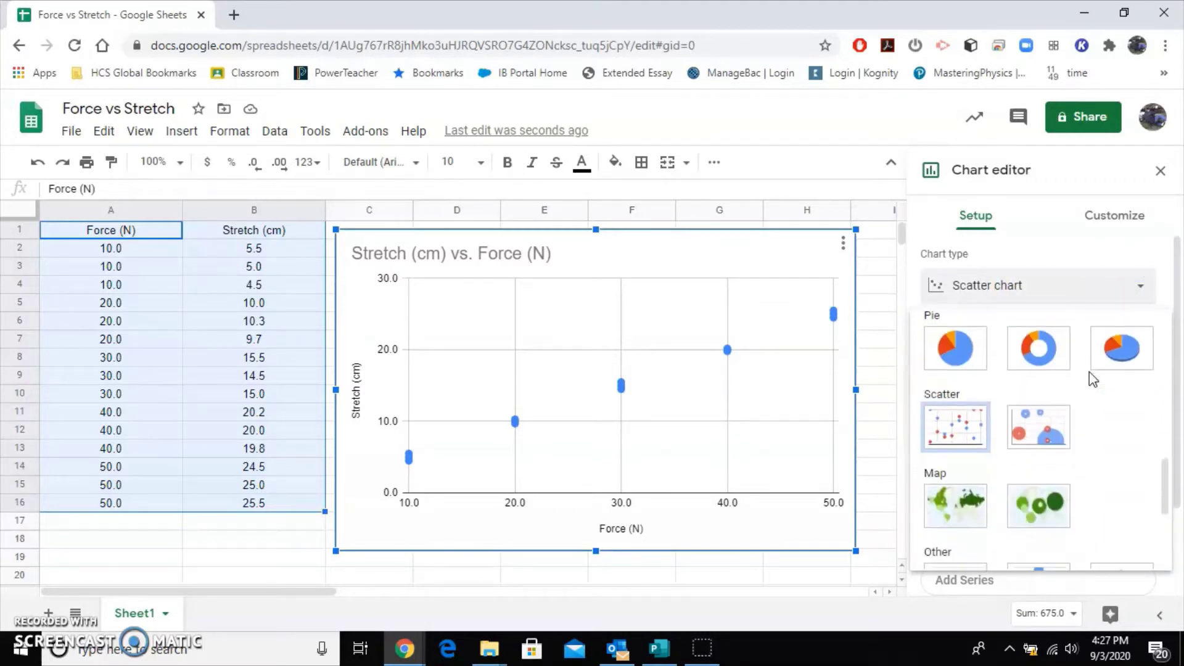
pyautogui.click(955, 432)
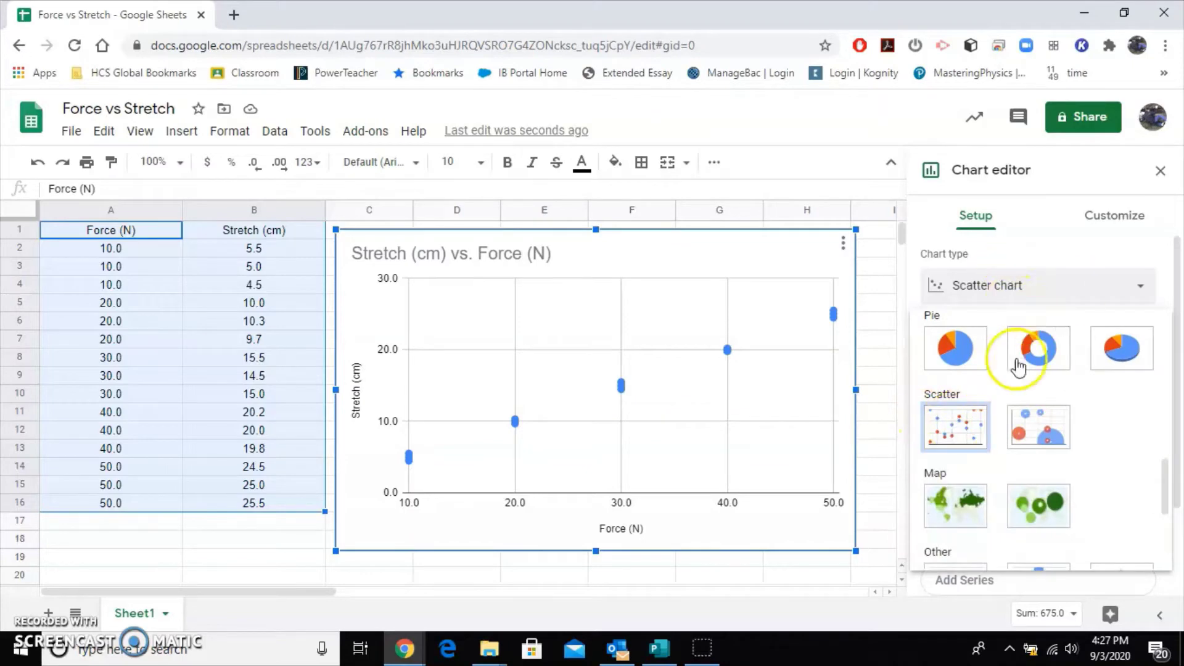
pyautogui.click(953, 430)
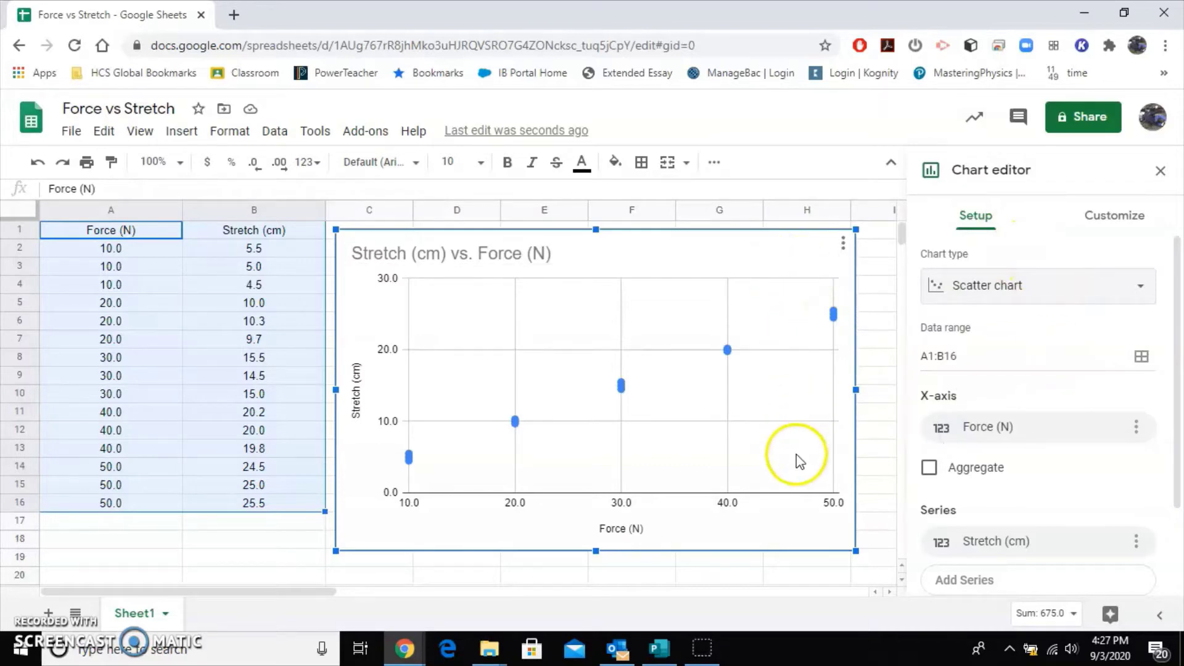
pyautogui.moveTo(847, 461)
pyautogui.mouseDown()
pyautogui.moveTo(806, 457)
pyautogui.moveTo(846, 460)
pyautogui.mouseUp()
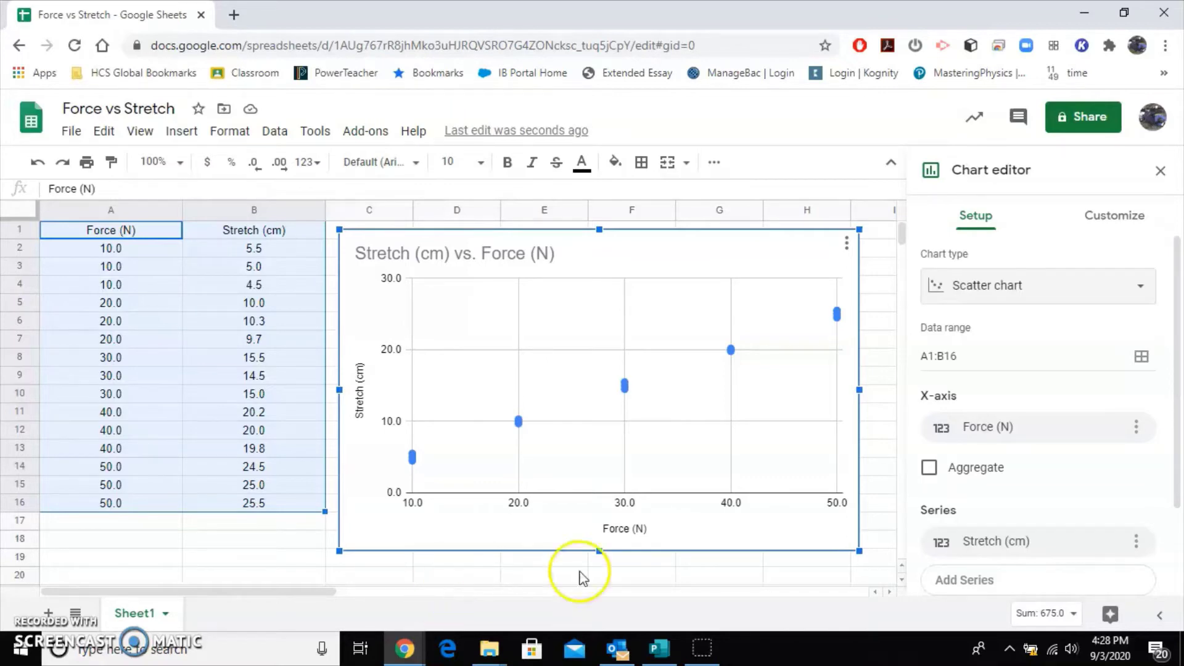
# - Style the chart with a light pink background color and a dark maroon border color
pyautogui.click(1103, 221)
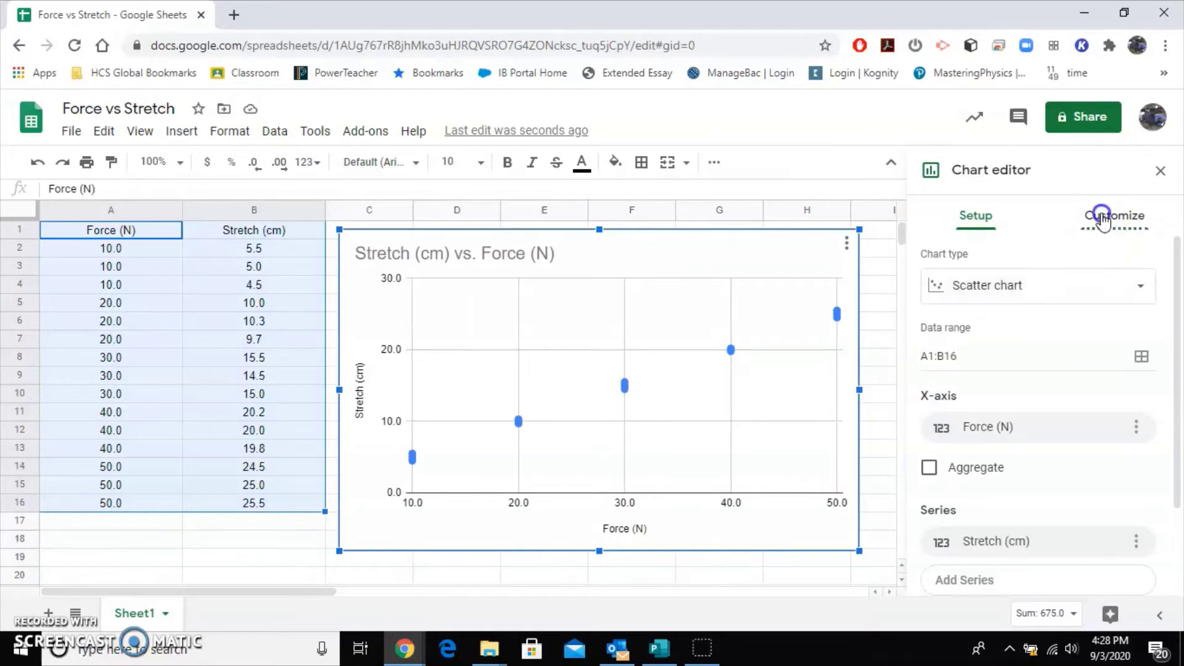
pyautogui.click(936, 262)
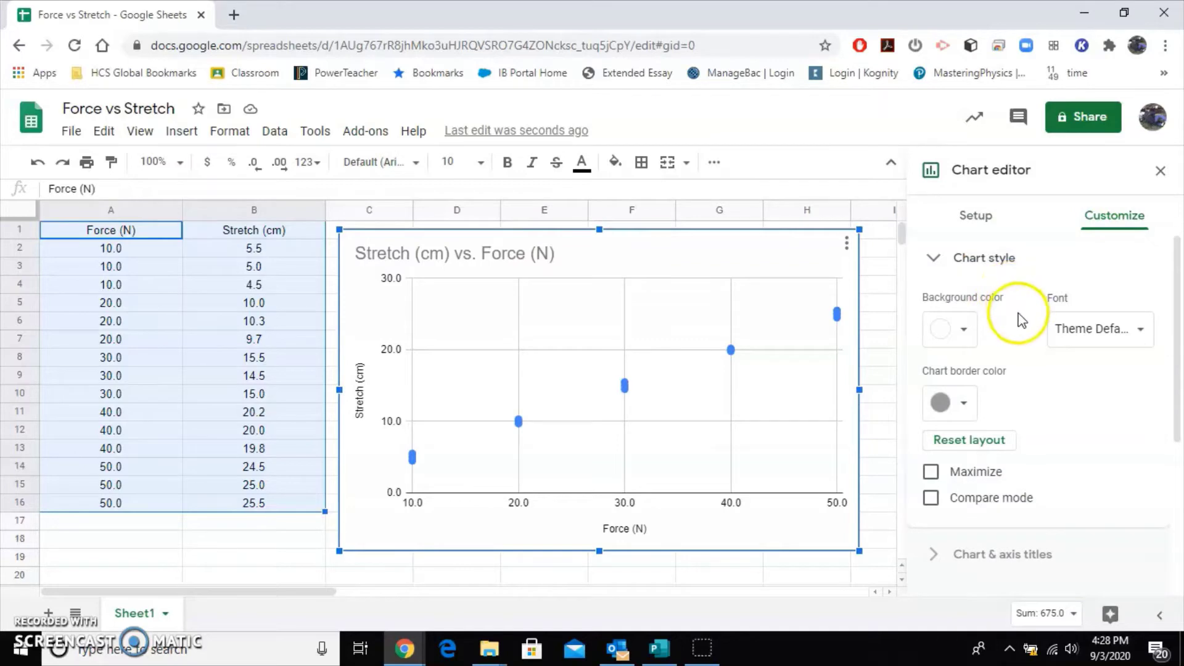
pyautogui.click(966, 333)
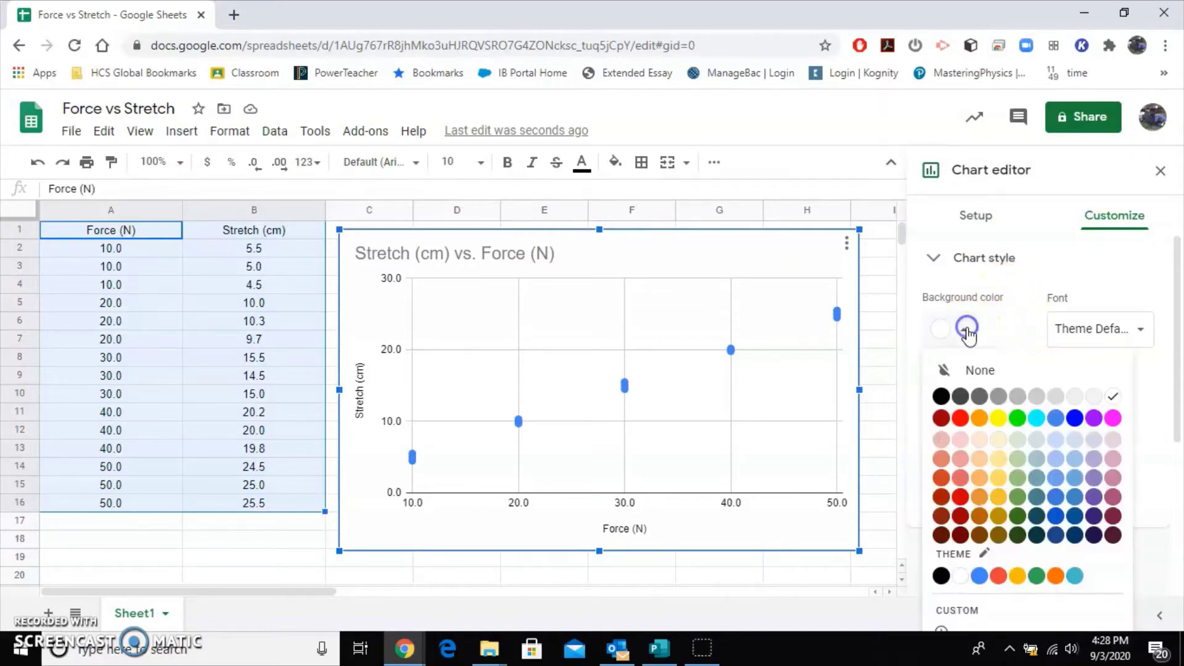
pyautogui.click(1114, 441)
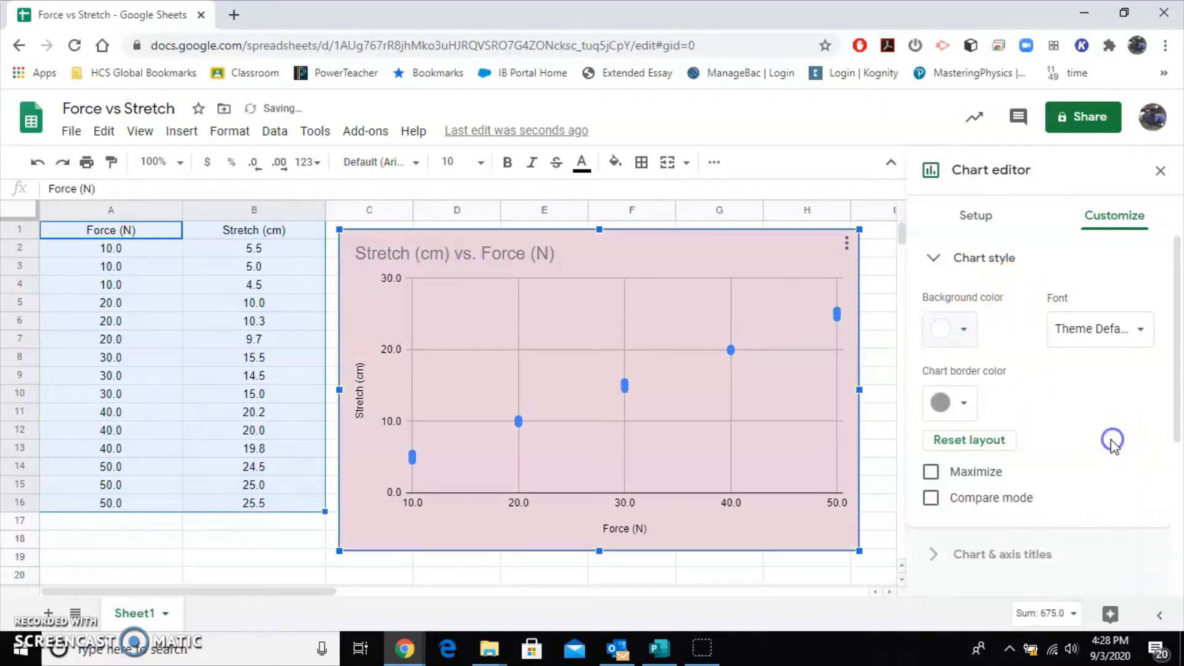
pyautogui.click(969, 412)
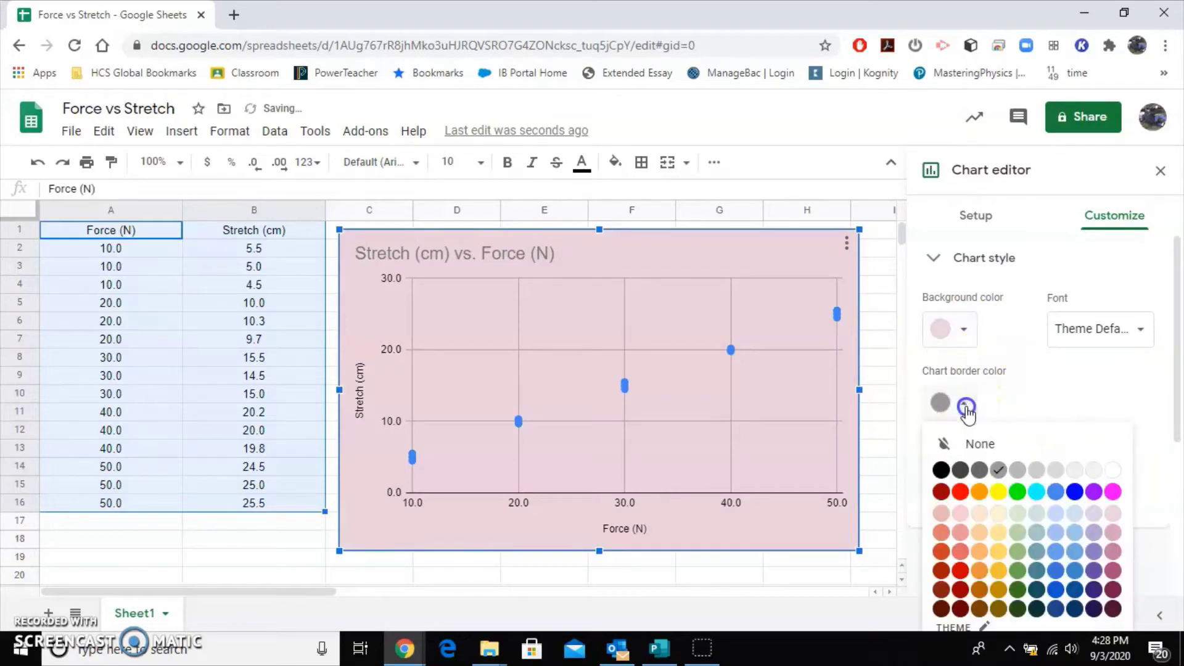
pyautogui.click(1113, 610)
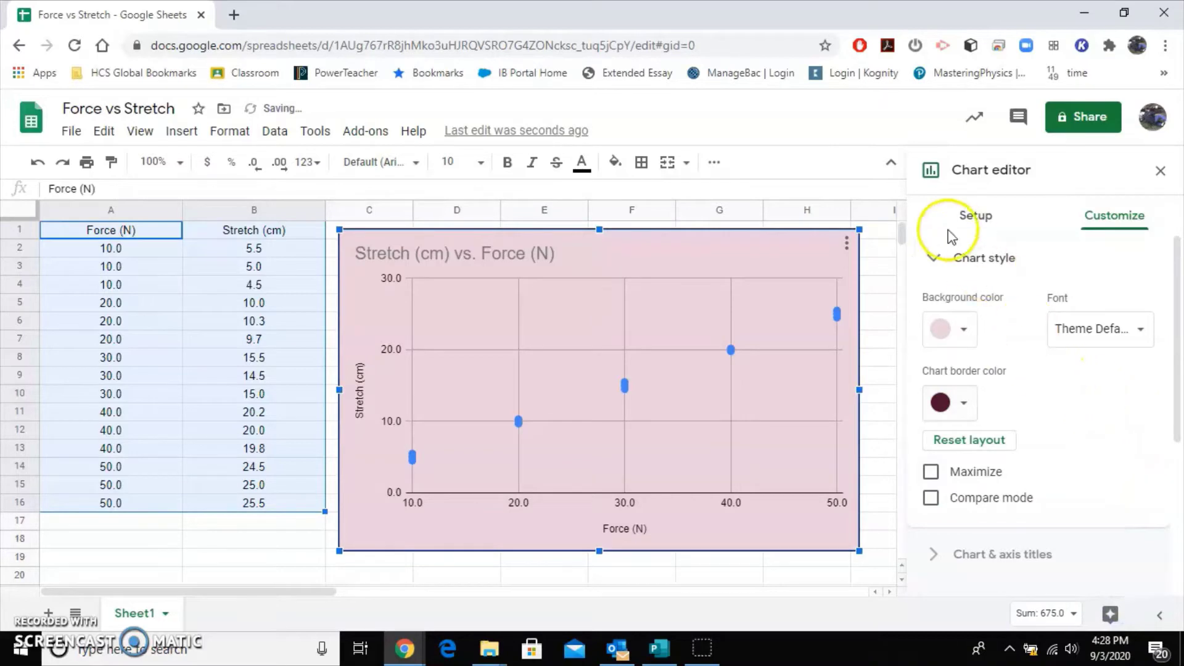
pyautogui.click(935, 257)
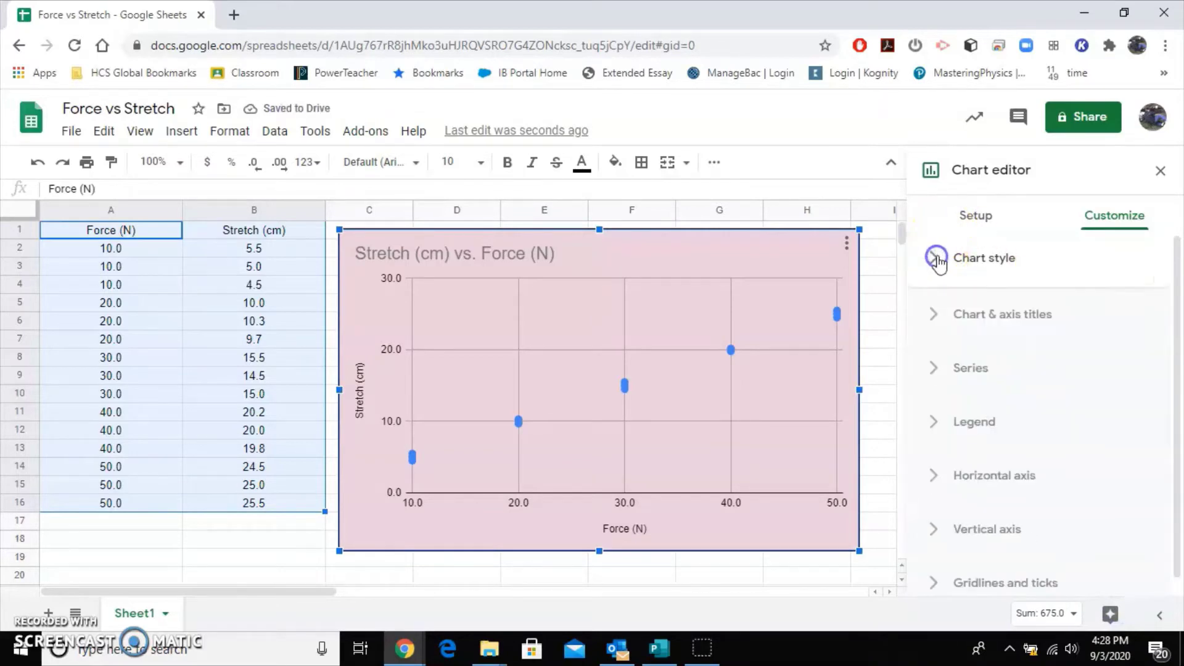
# - Format the chart title "Stretch (cm) vs. Force (N)" as bold and italic
pyautogui.click(933, 320)
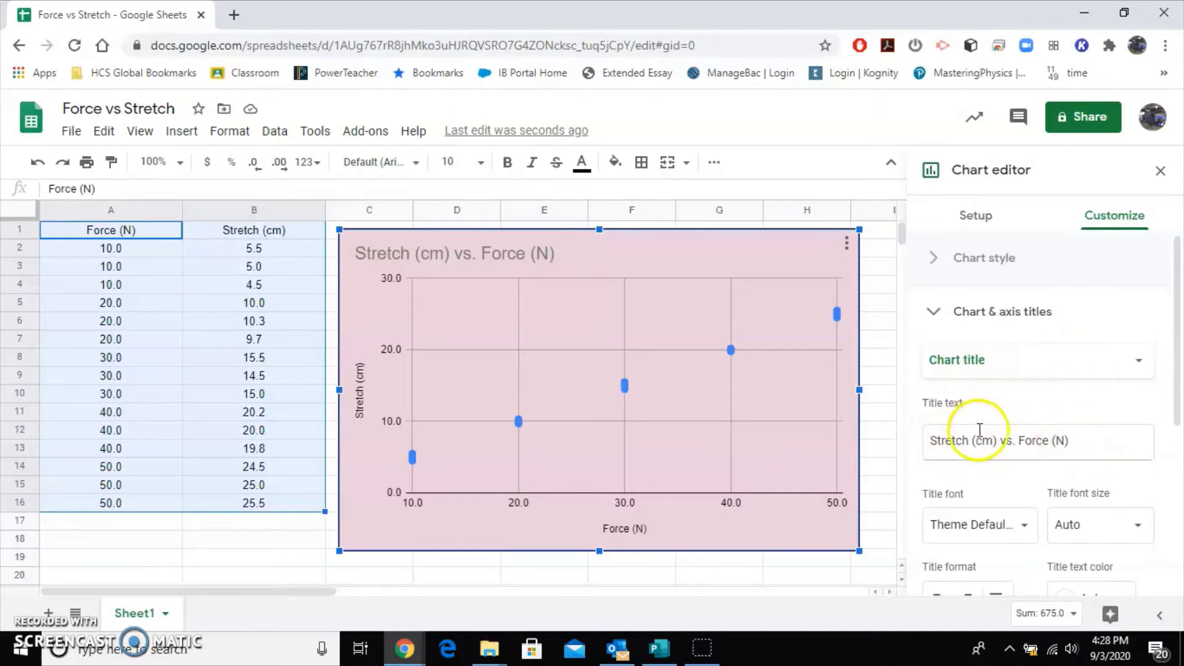
pyautogui.click(1076, 439)
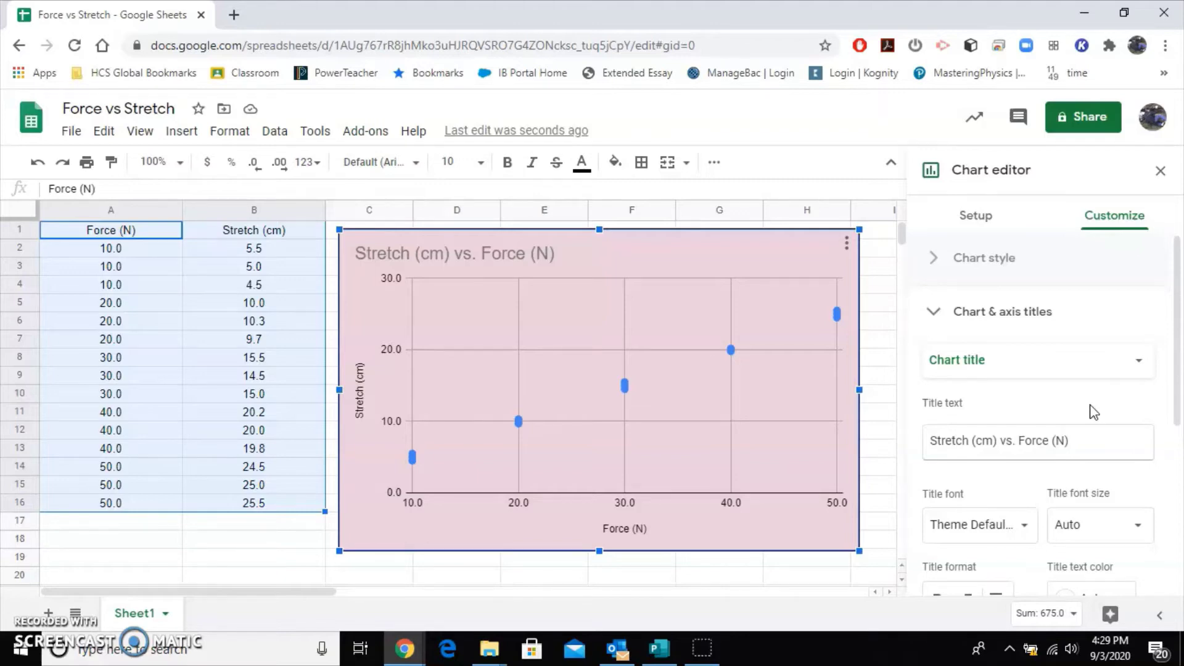
pyautogui.scroll(-3, 1086, 398)
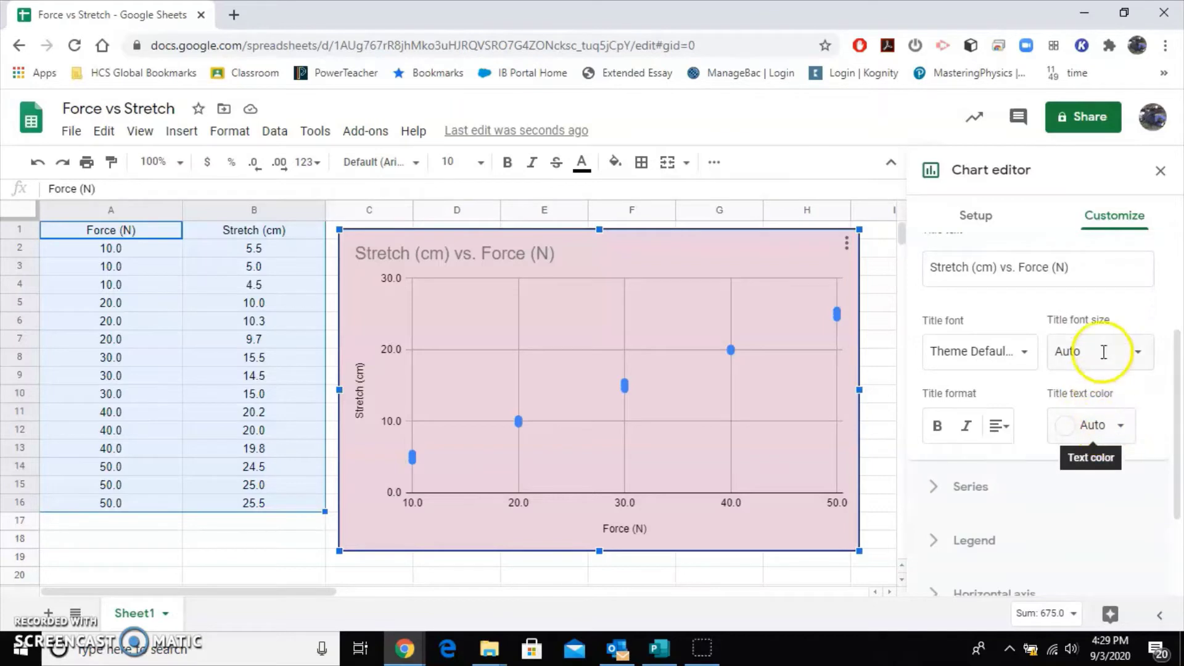
pyautogui.click(937, 431)
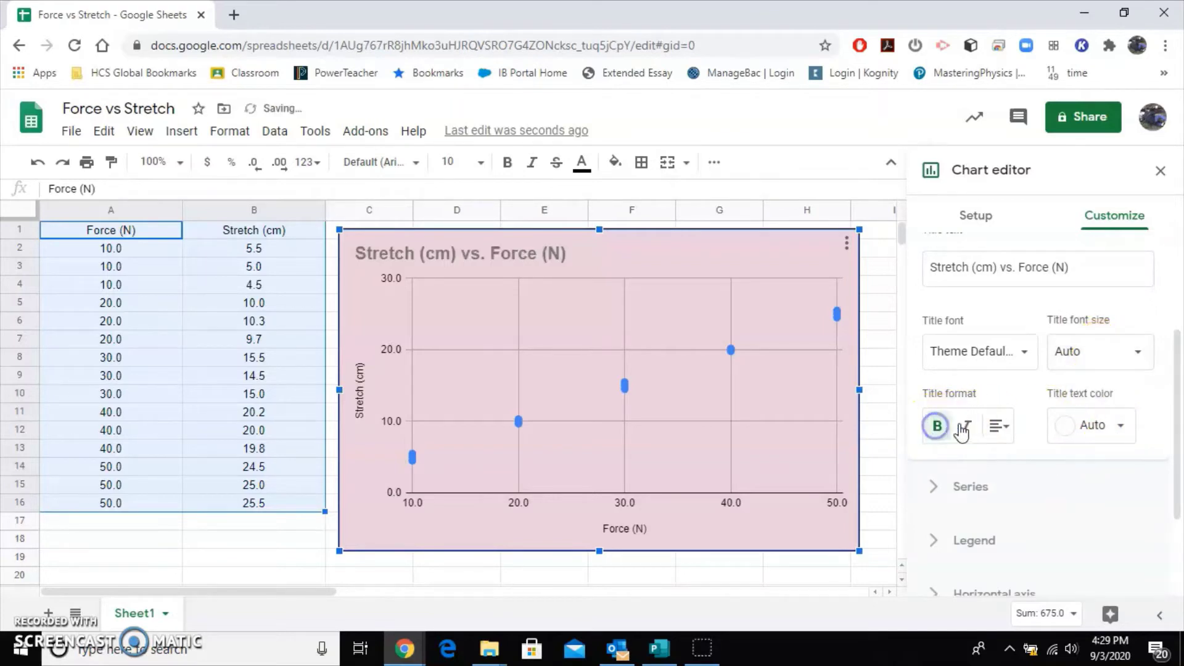
pyautogui.click(967, 425)
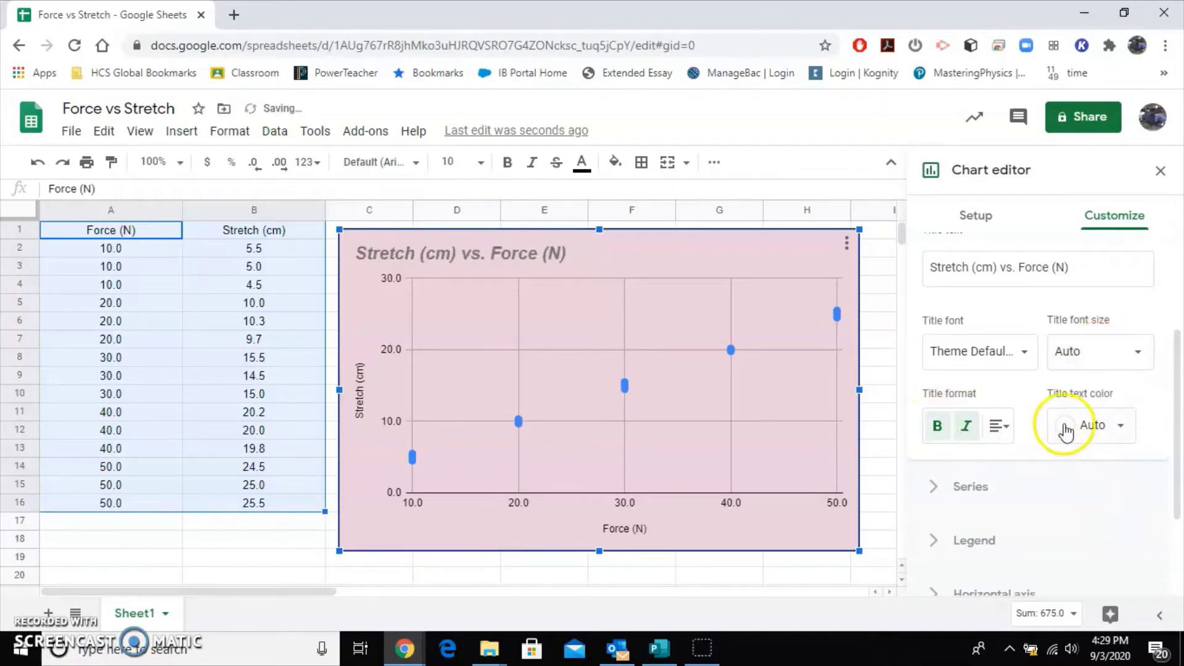
# - Review the text and formatting options of the horizontal axis title and the vertical axis title
pyautogui.scroll(3, 1104, 454)
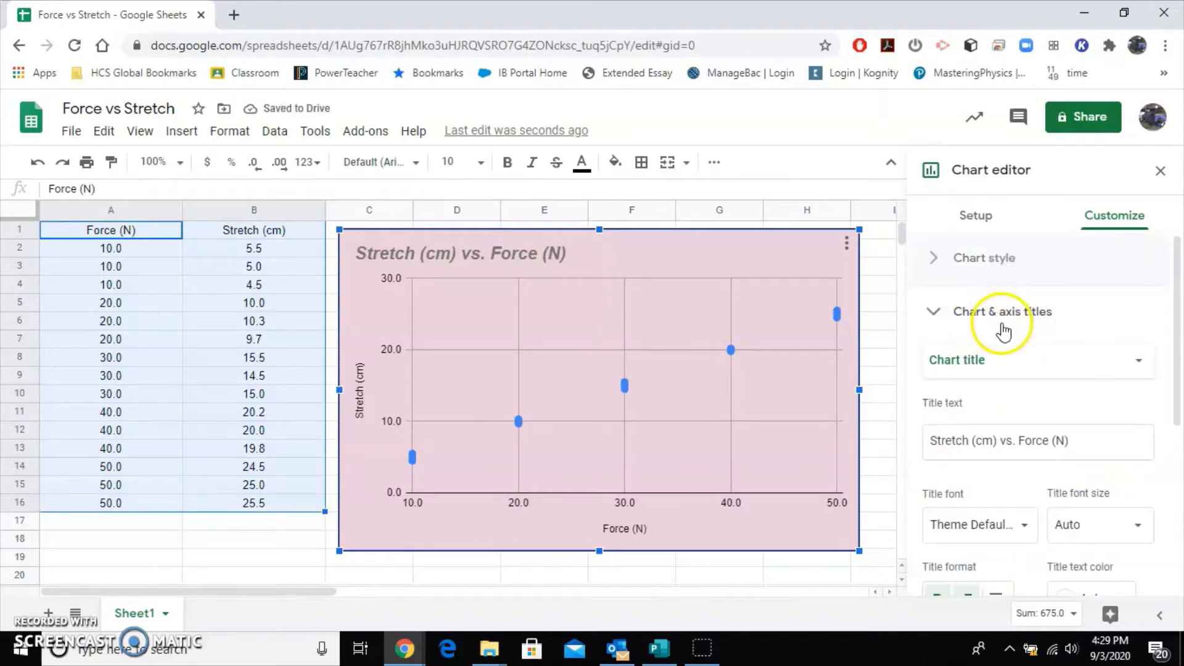
pyautogui.click(1141, 371)
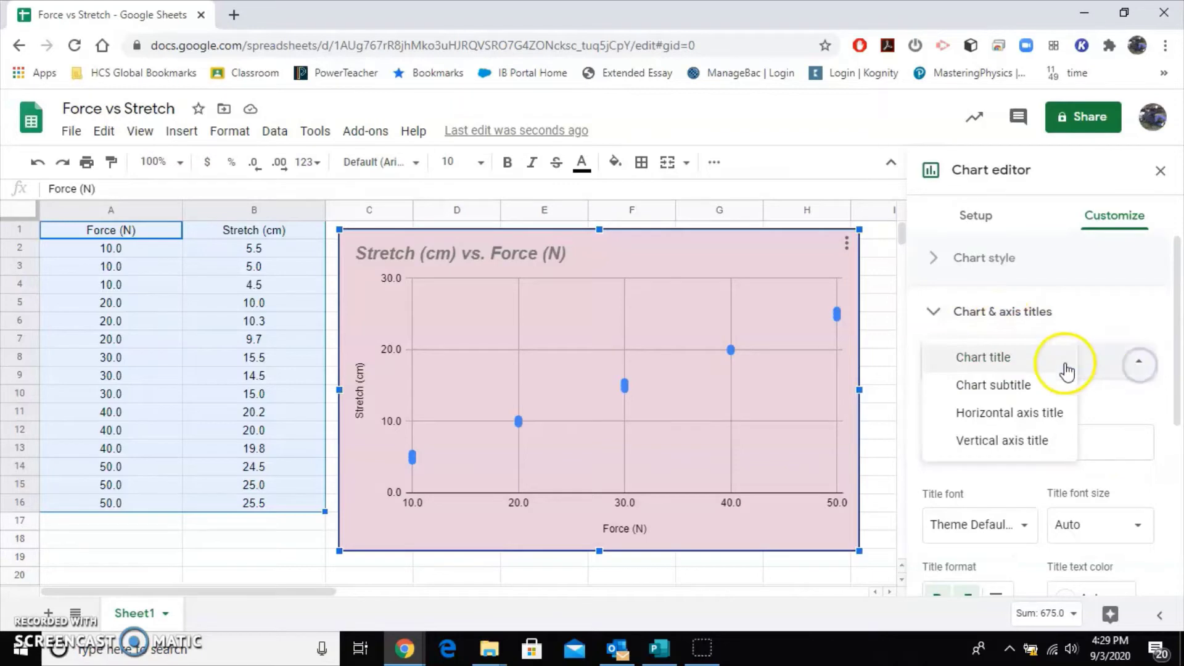
pyautogui.click(1029, 425)
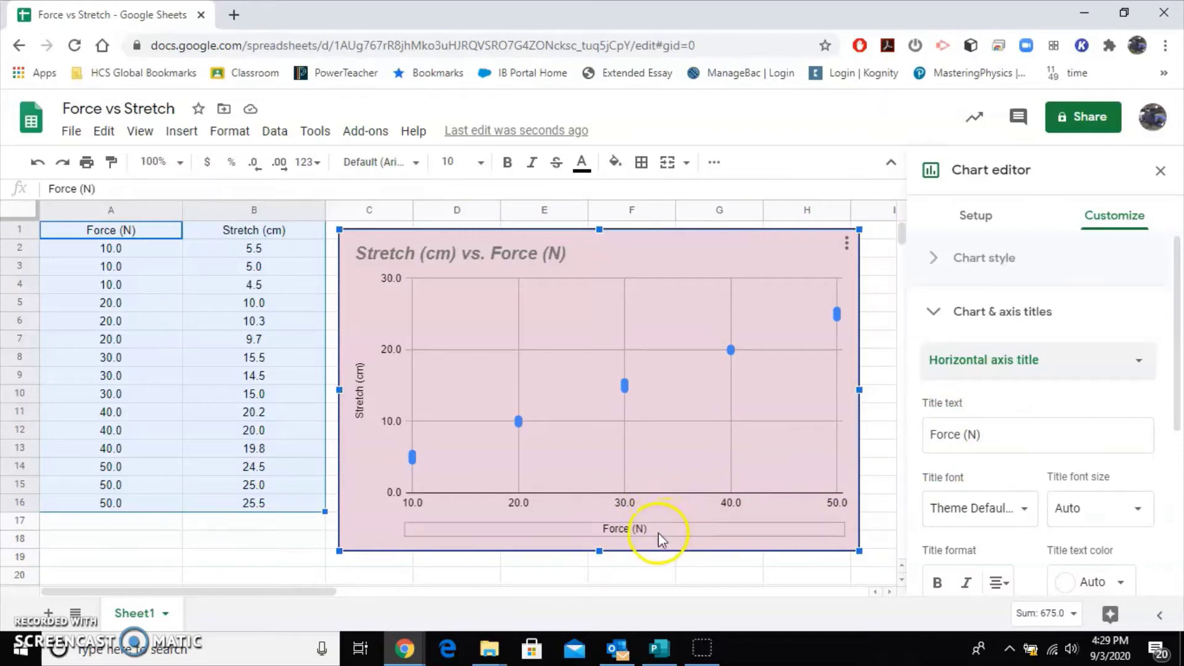
pyautogui.scroll(-3, 1085, 516)
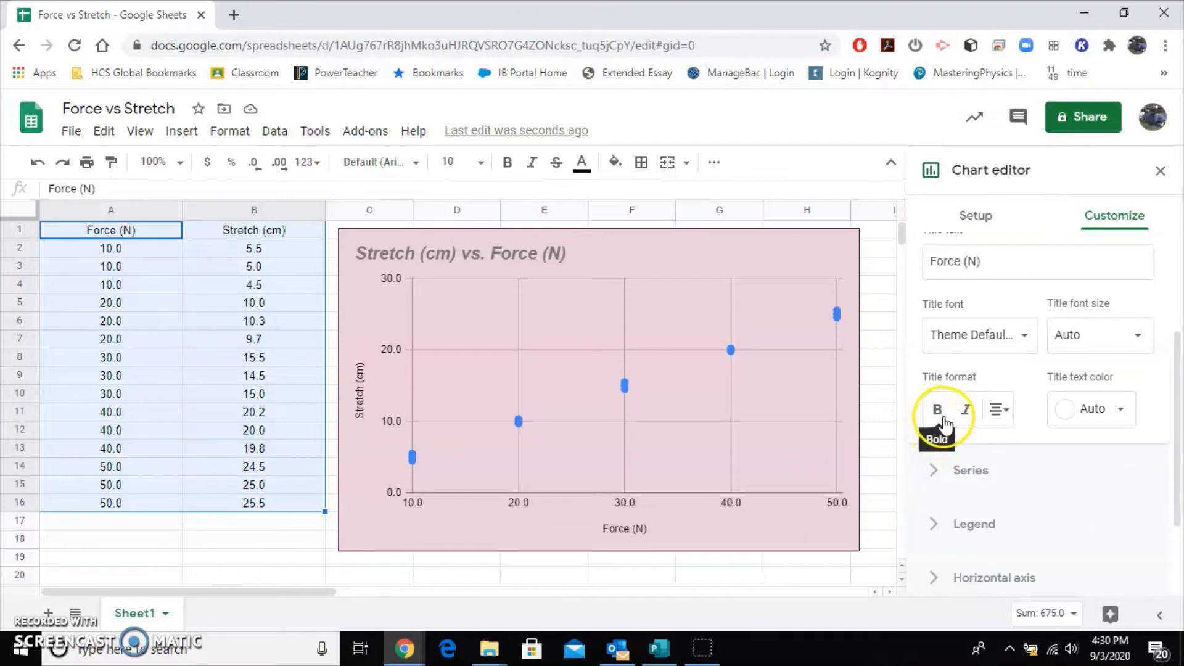
pyautogui.scroll(3, 1079, 447)
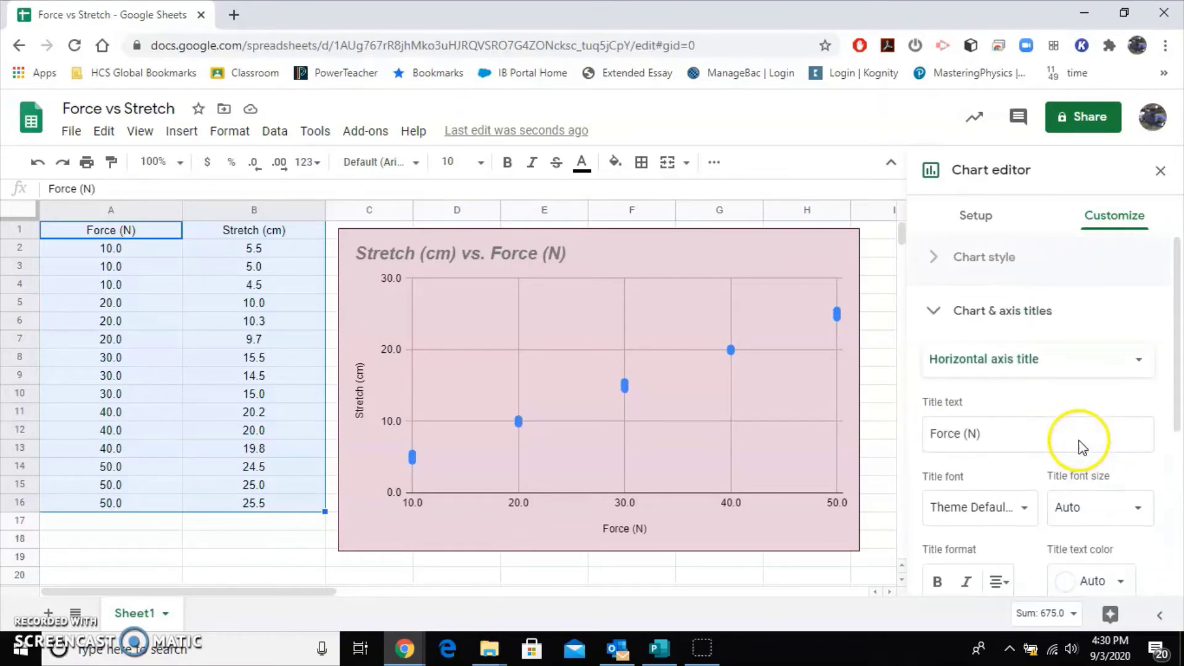
pyautogui.click(1138, 369)
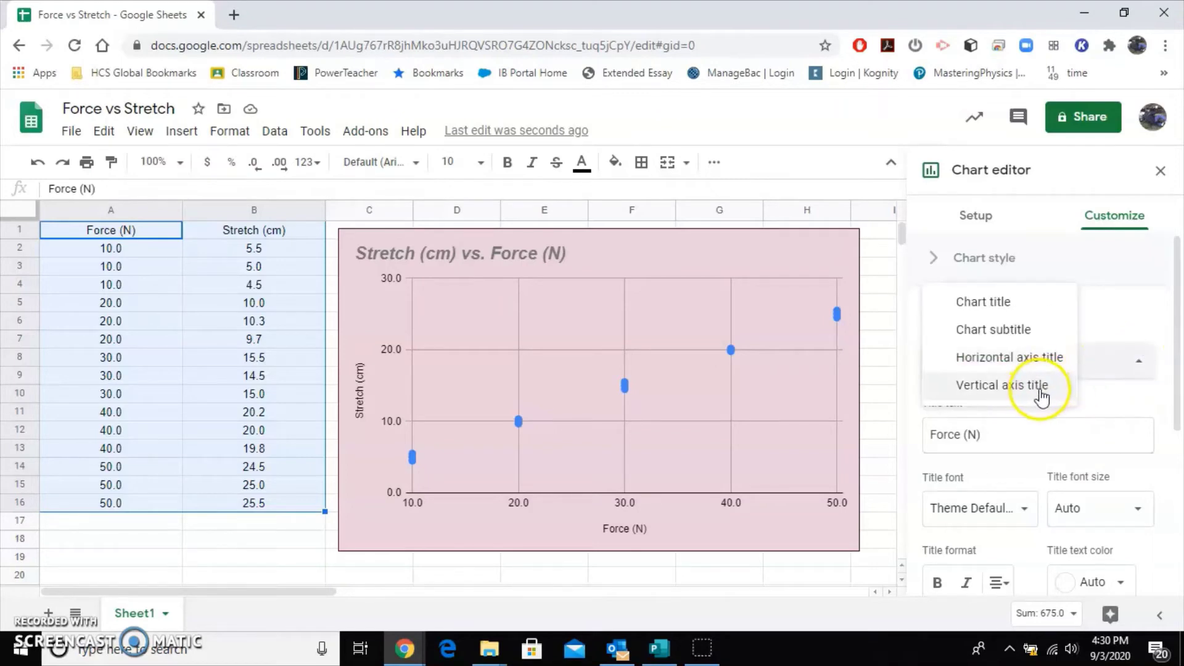
pyautogui.click(1041, 392)
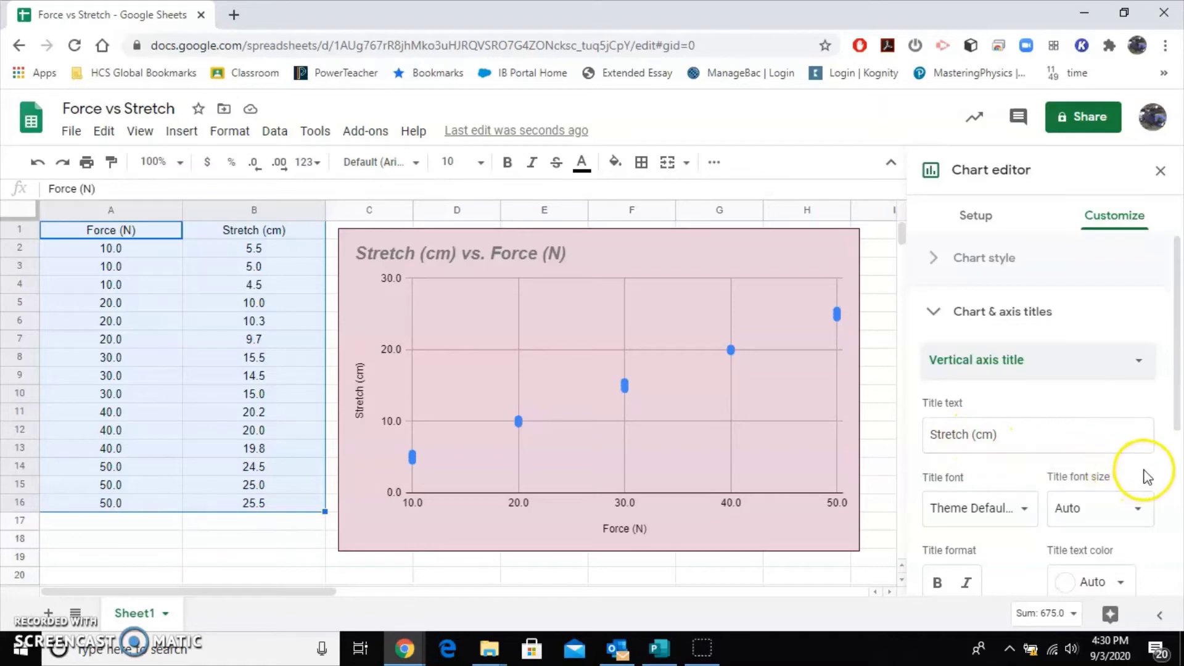
pyautogui.scroll(-3, 1144, 476)
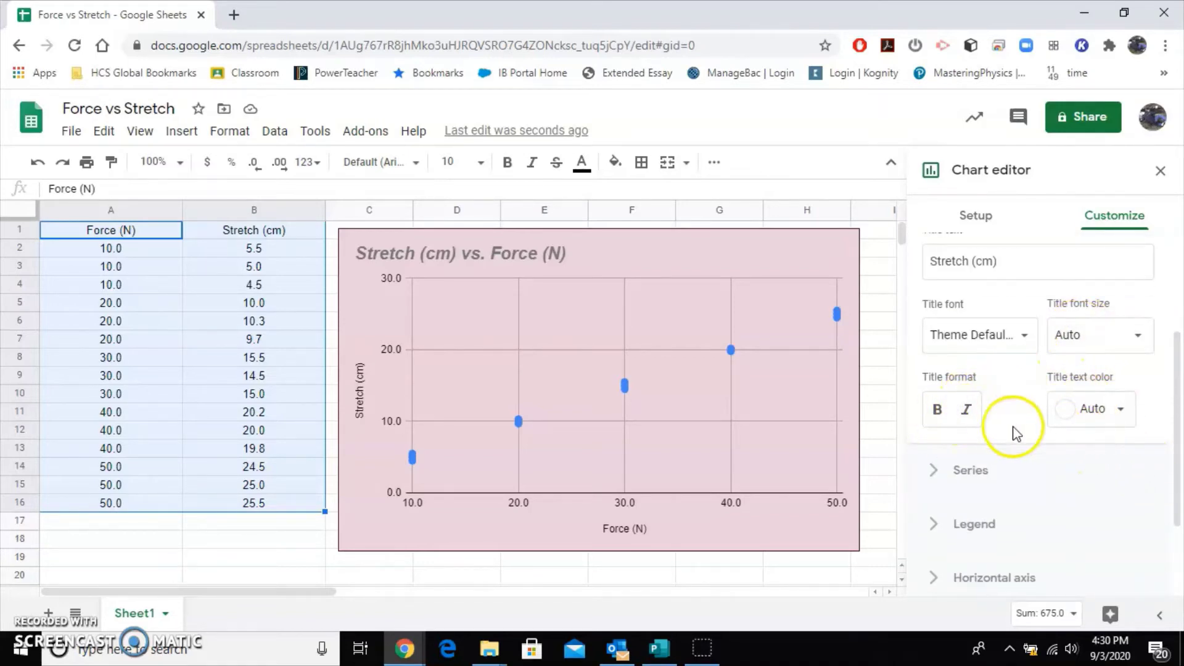
pyautogui.scroll(3, 1079, 463)
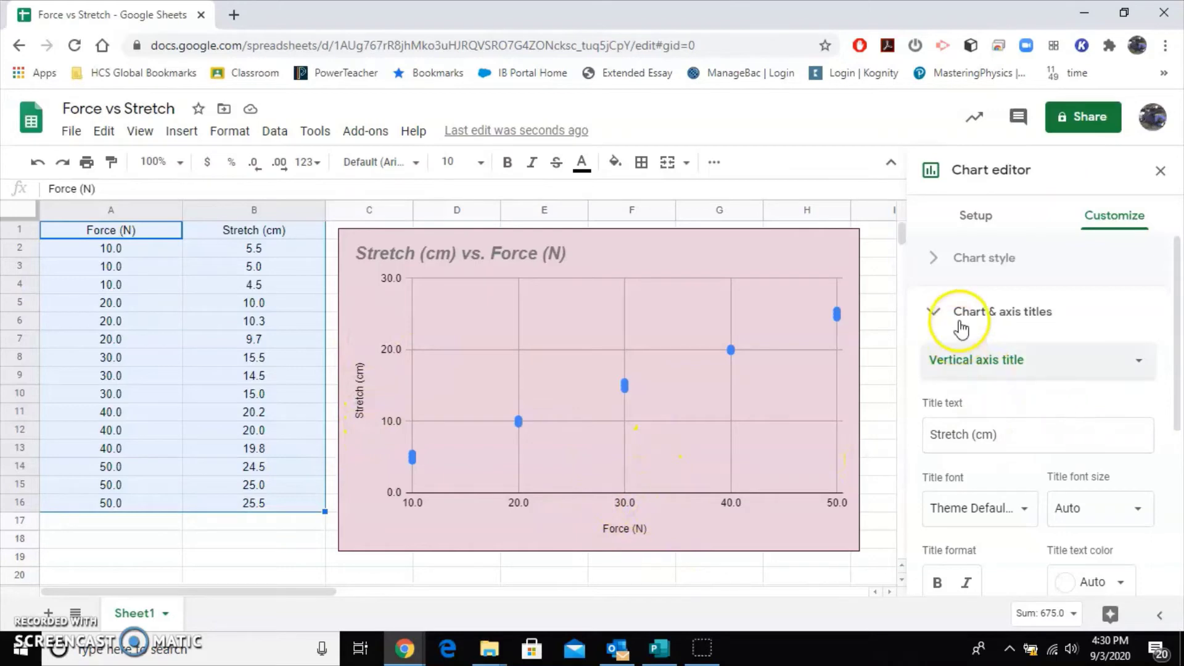
pyautogui.click(933, 316)
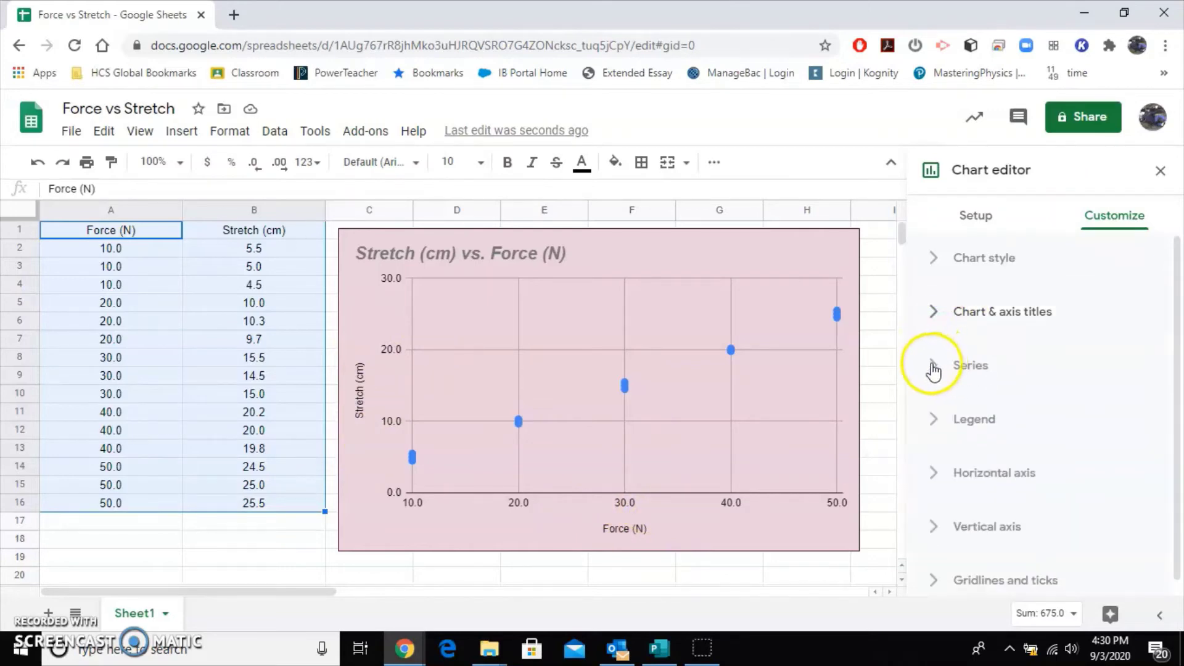
# - Format the Stretch (cm) series with star-shaped data points at a point size of 10px
pyautogui.click(934, 368)
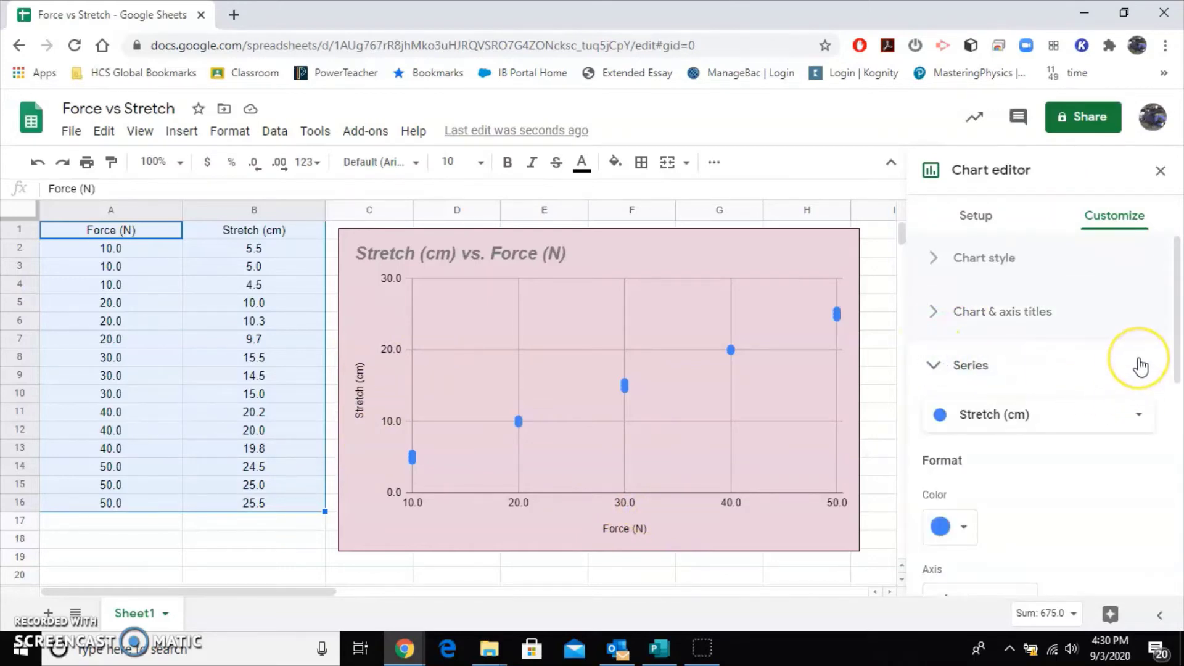
pyautogui.scroll(-1, 1138, 361)
pyautogui.scroll(-1, 1138, 365)
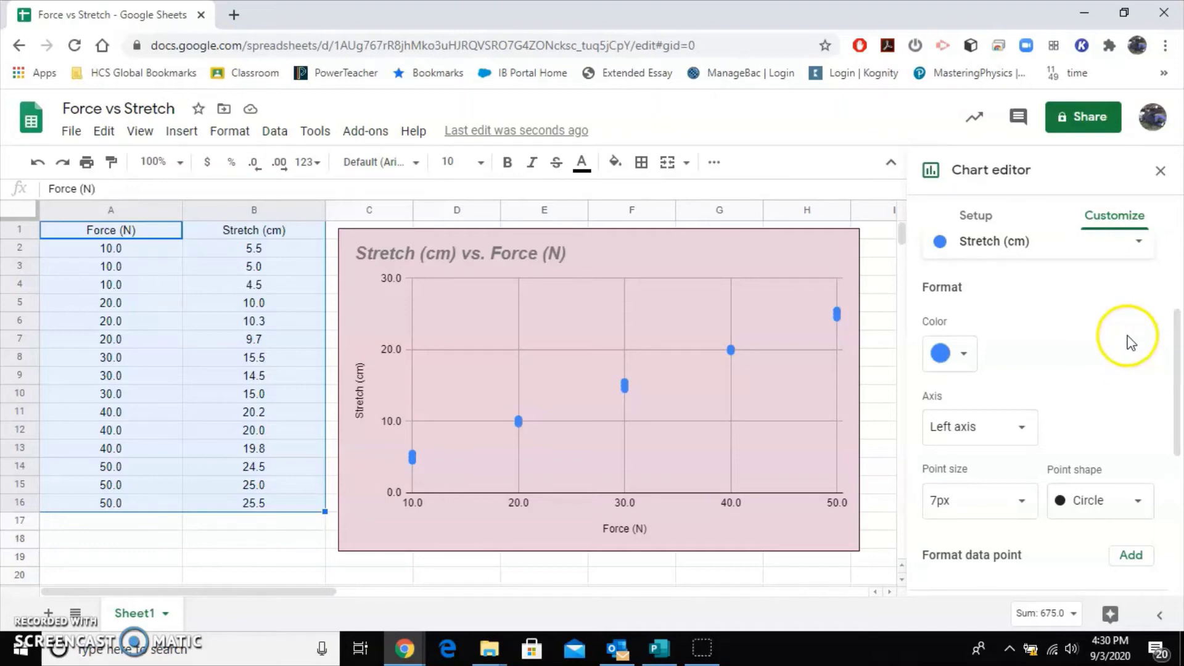
pyautogui.click(963, 354)
pyautogui.click(1006, 300)
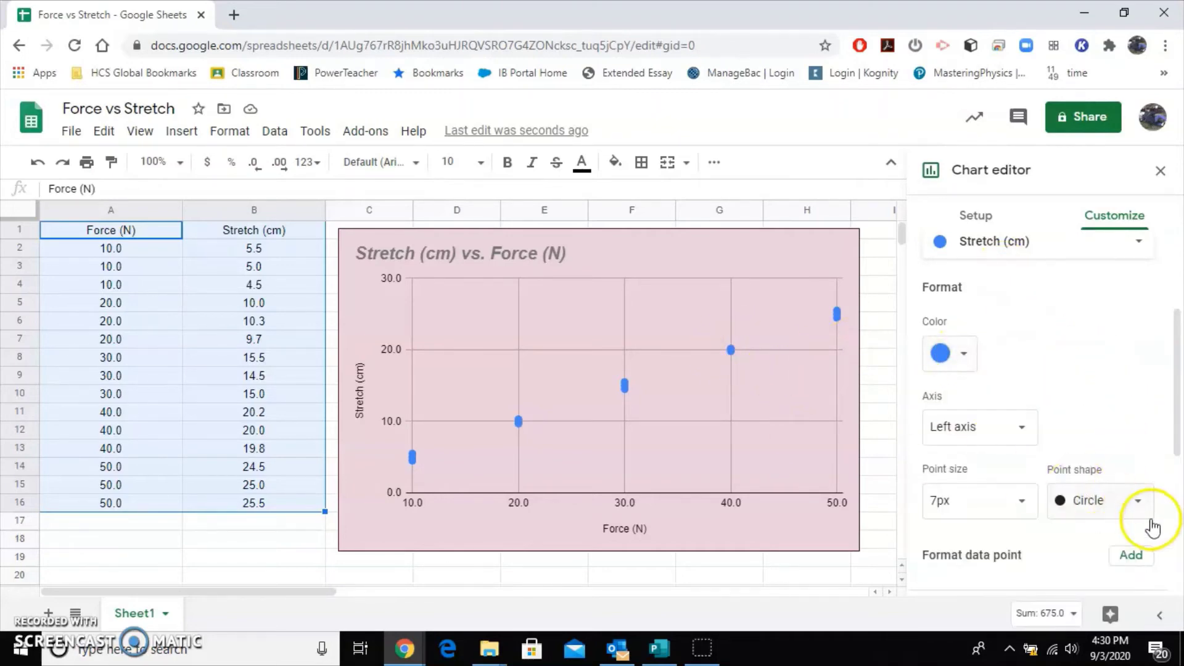
pyautogui.click(1139, 502)
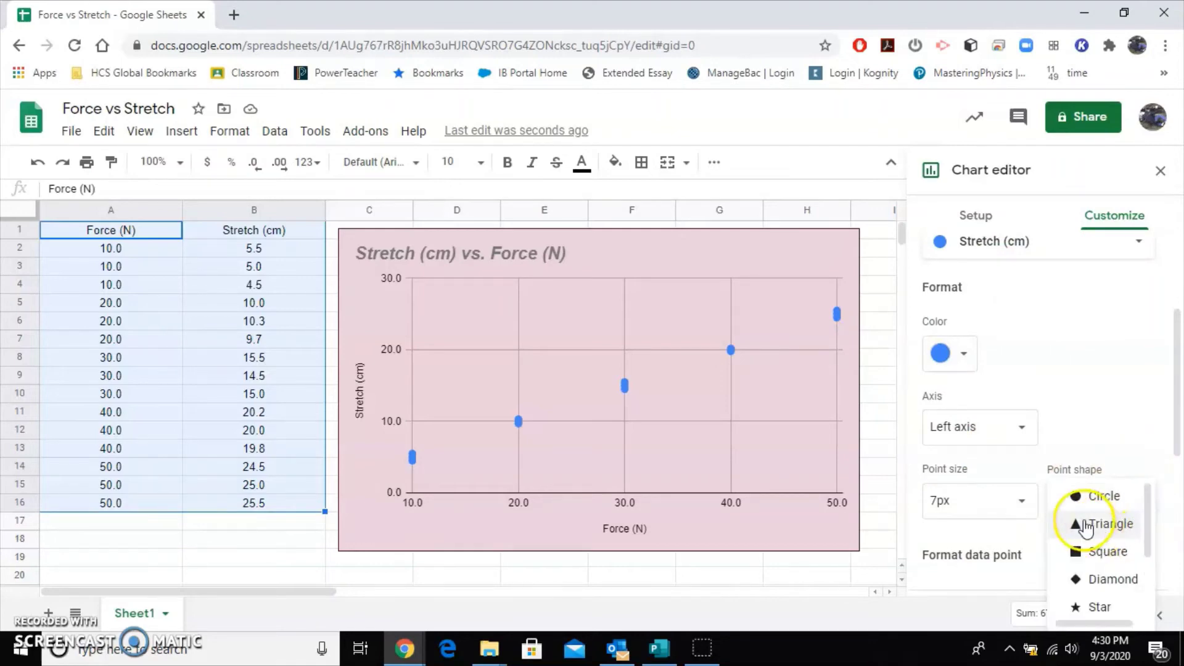
pyautogui.click(1081, 523)
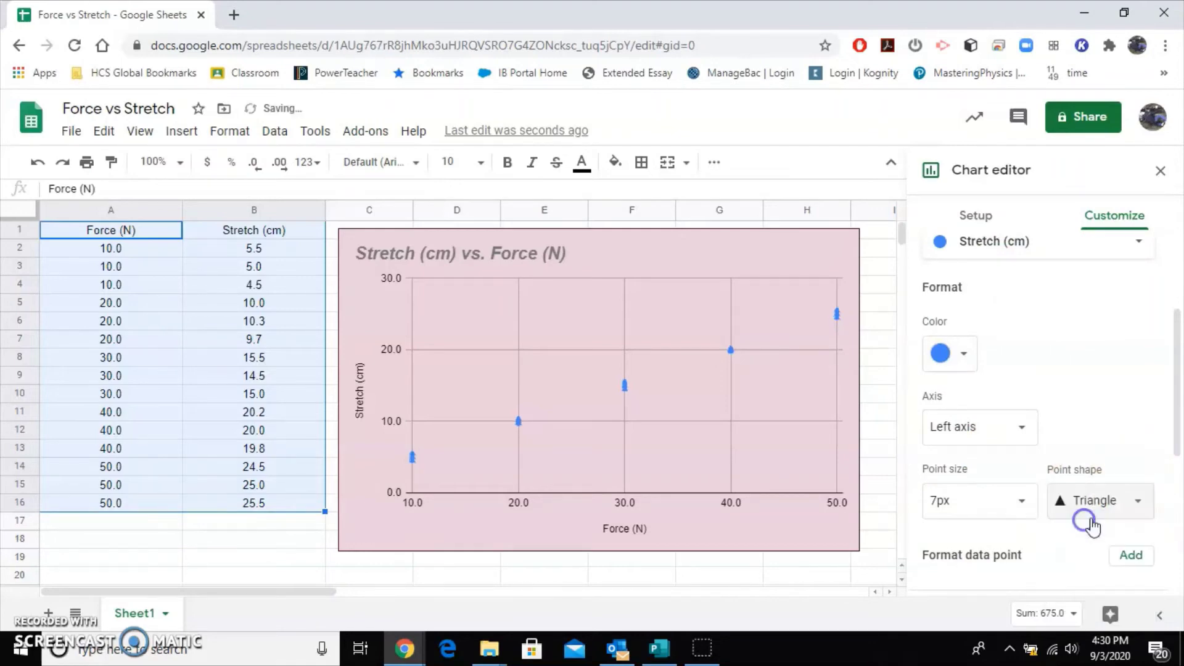
pyautogui.click(1130, 505)
pyautogui.click(1101, 574)
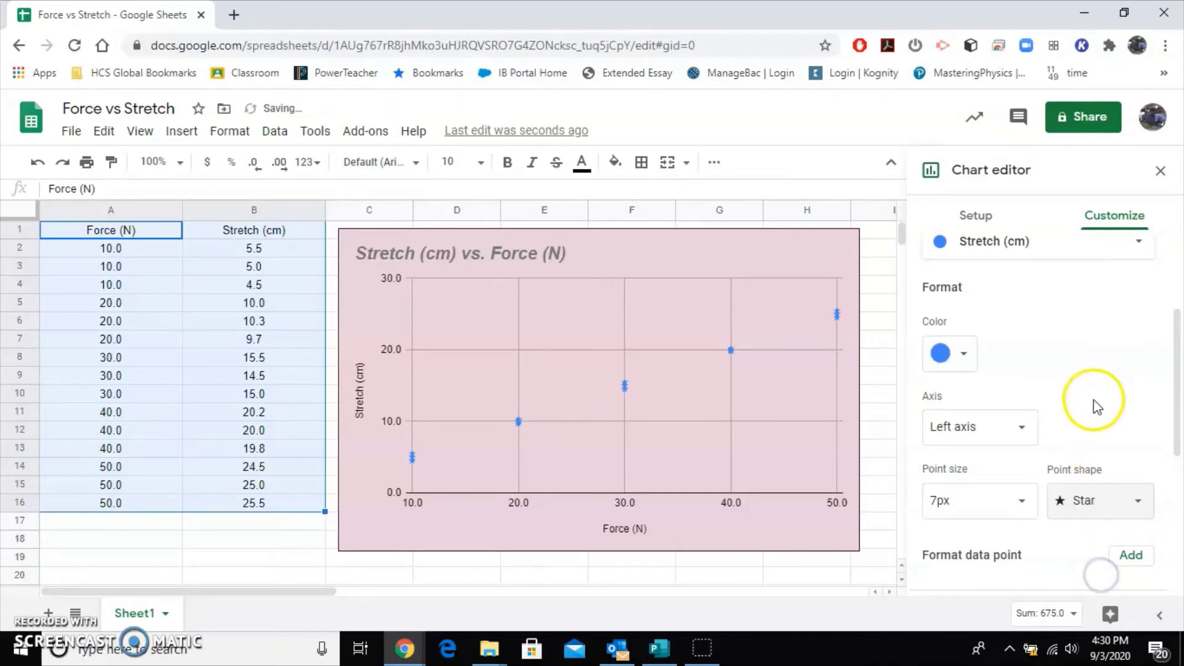
pyautogui.click(1014, 500)
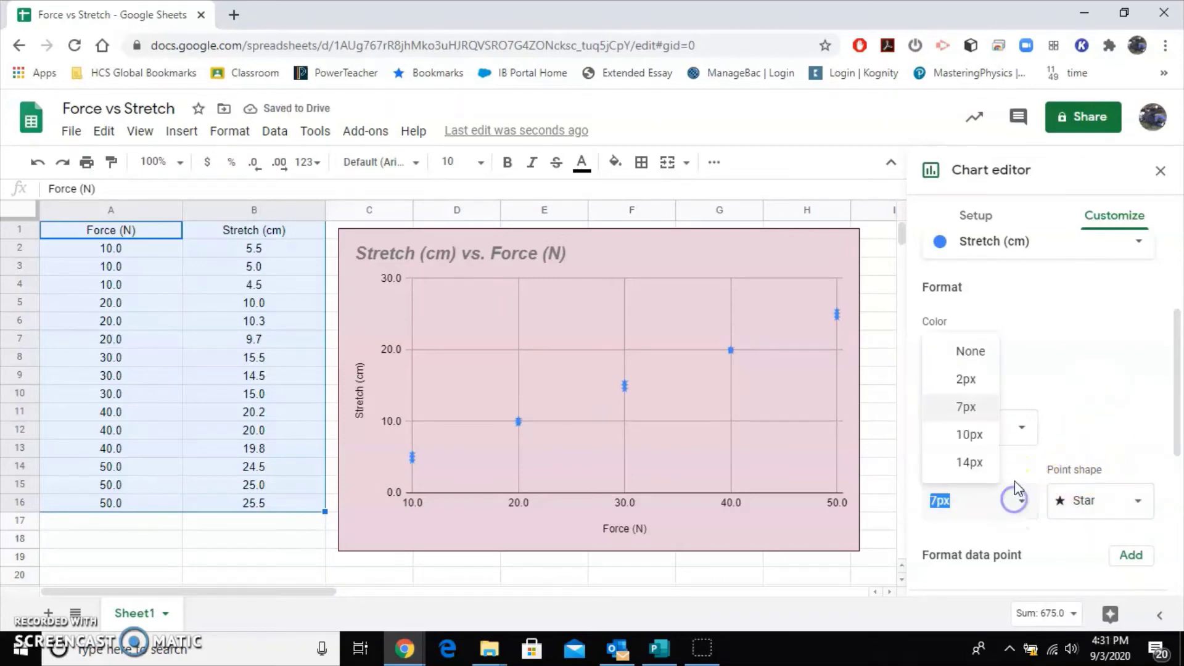
pyautogui.click(978, 436)
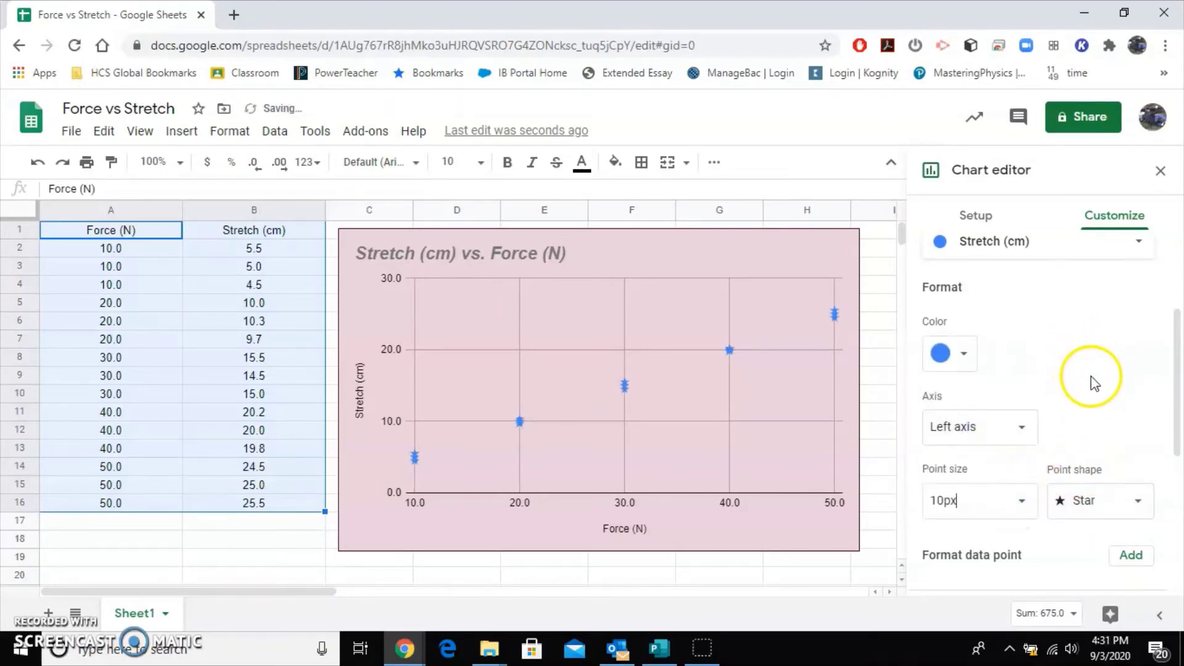
# - Add a trendline of the Linear type to the Stretch (cm) series
pyautogui.scroll(-4, 1127, 390)
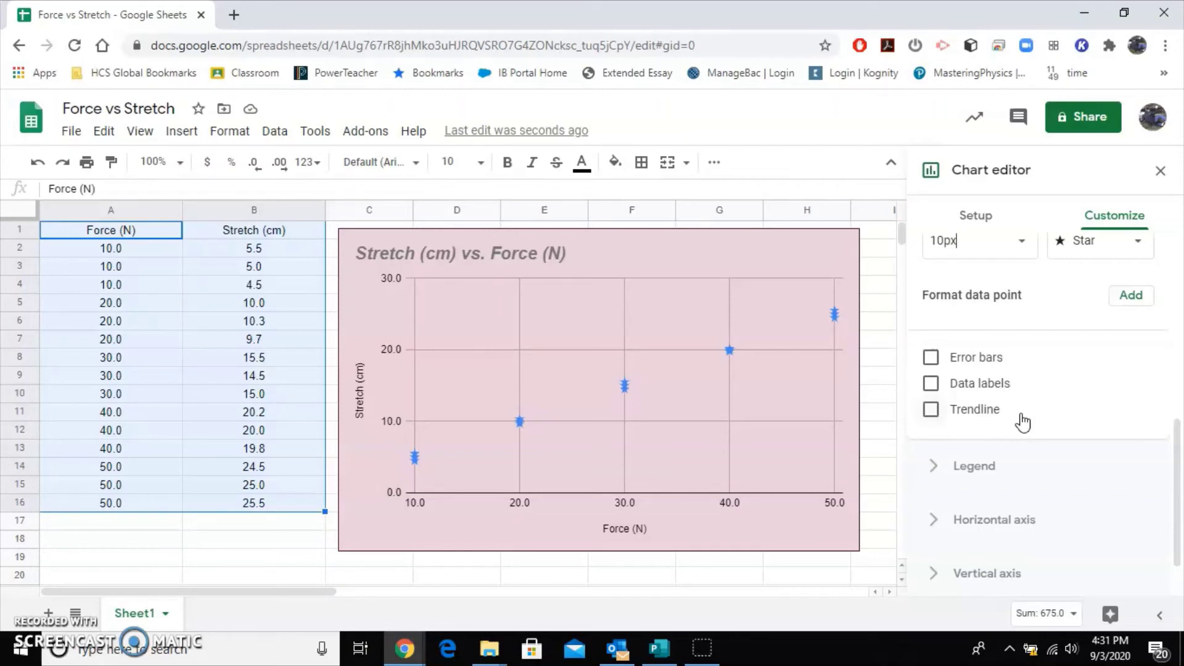
pyautogui.click(931, 410)
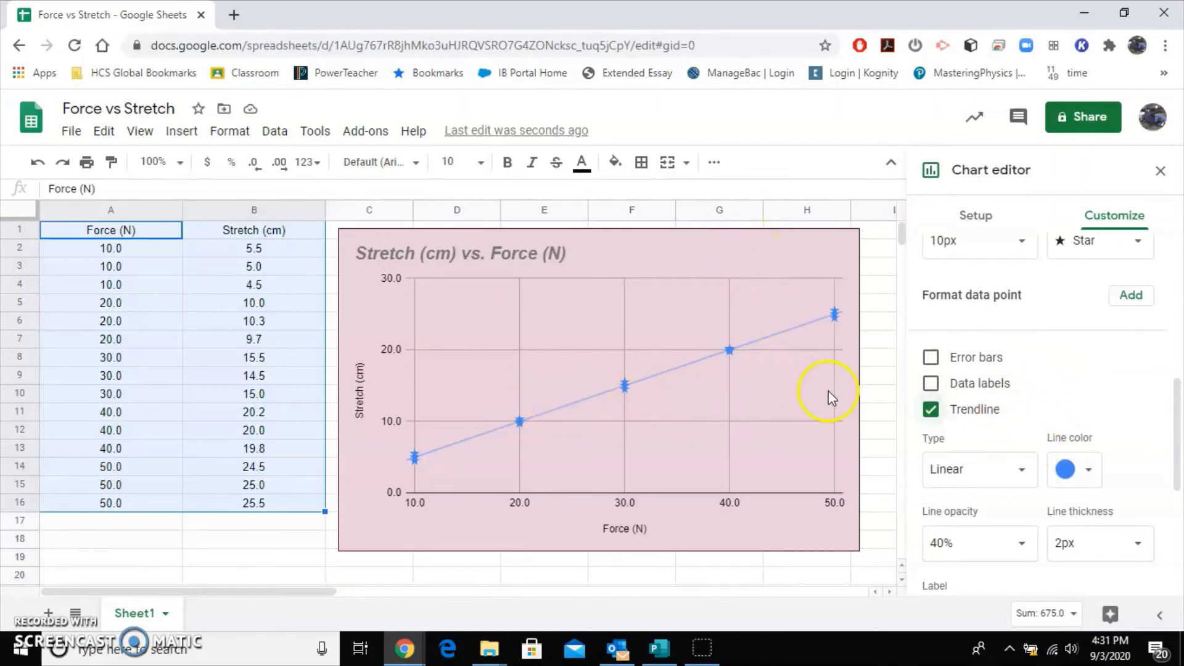
pyautogui.click(1020, 483)
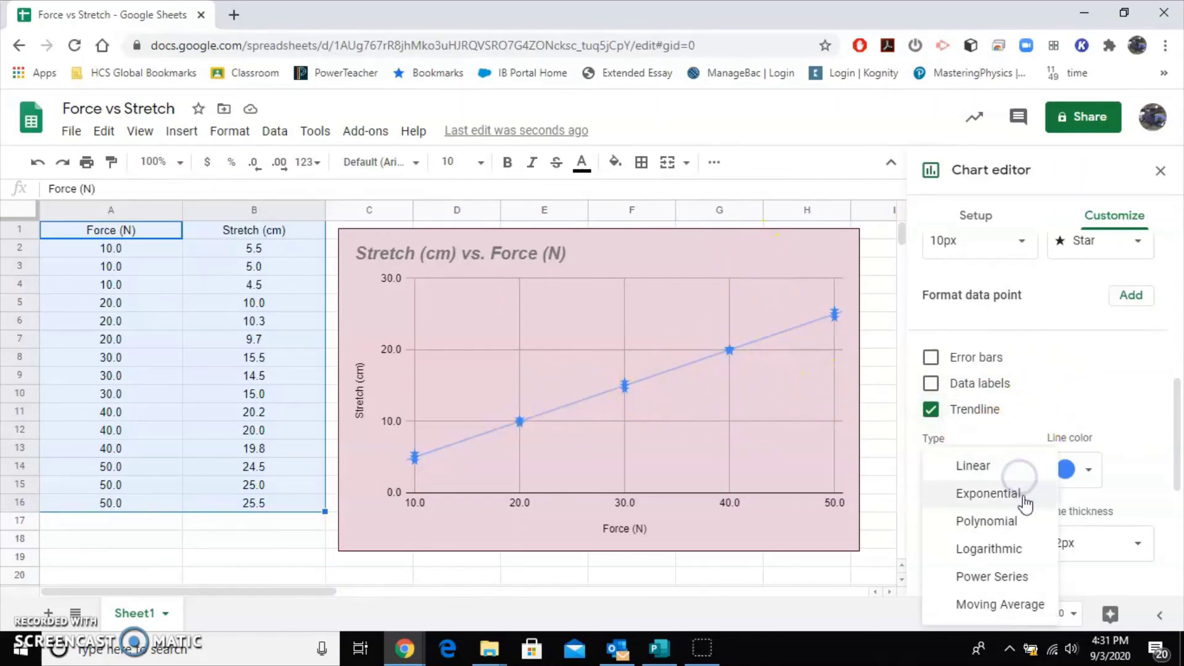
pyautogui.click(994, 481)
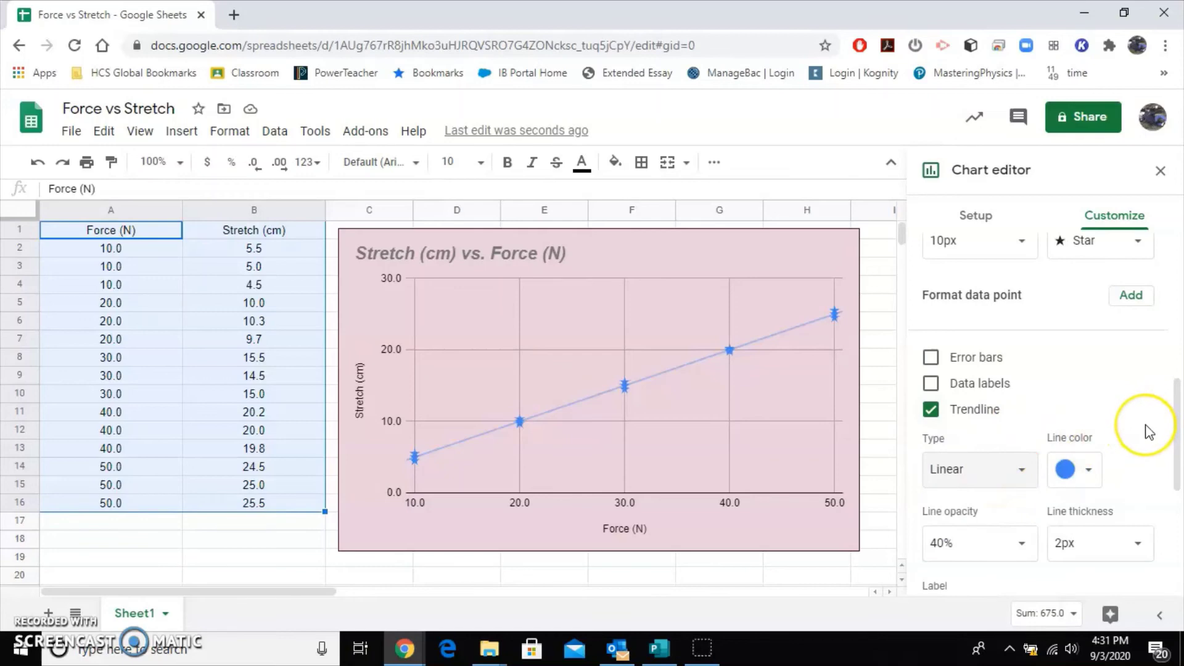
# - Label the trendline with its equation using the Use Equation option
pyautogui.scroll(-2, 1149, 432)
pyautogui.scroll(-2, 1149, 432)
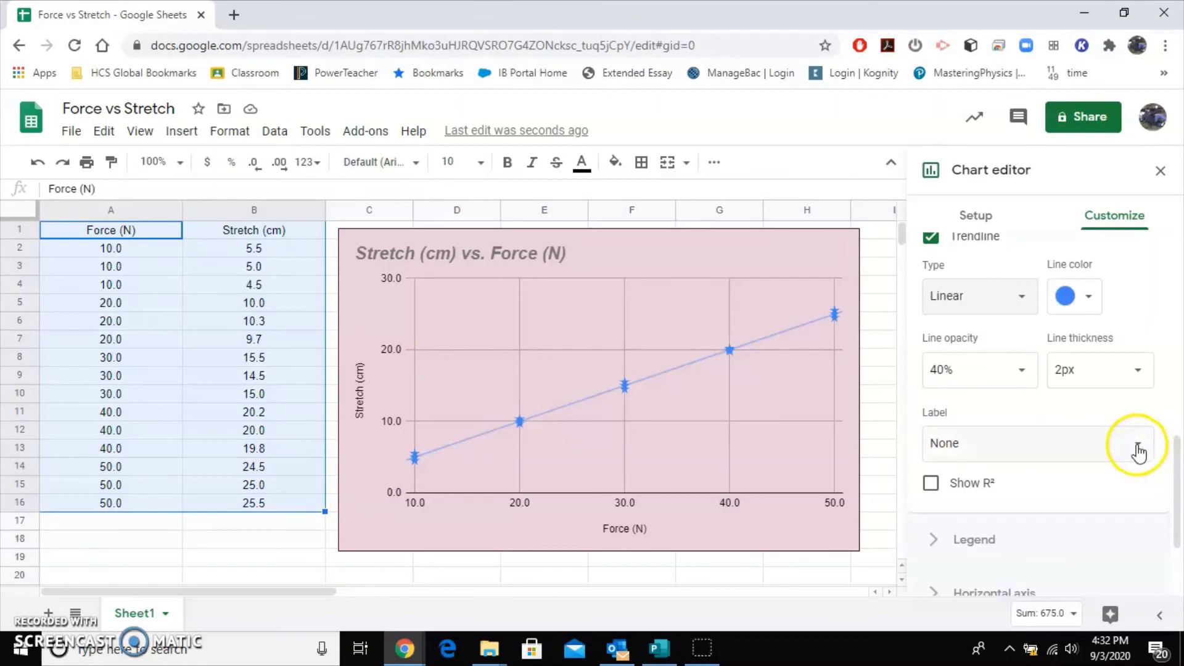
pyautogui.click(1138, 449)
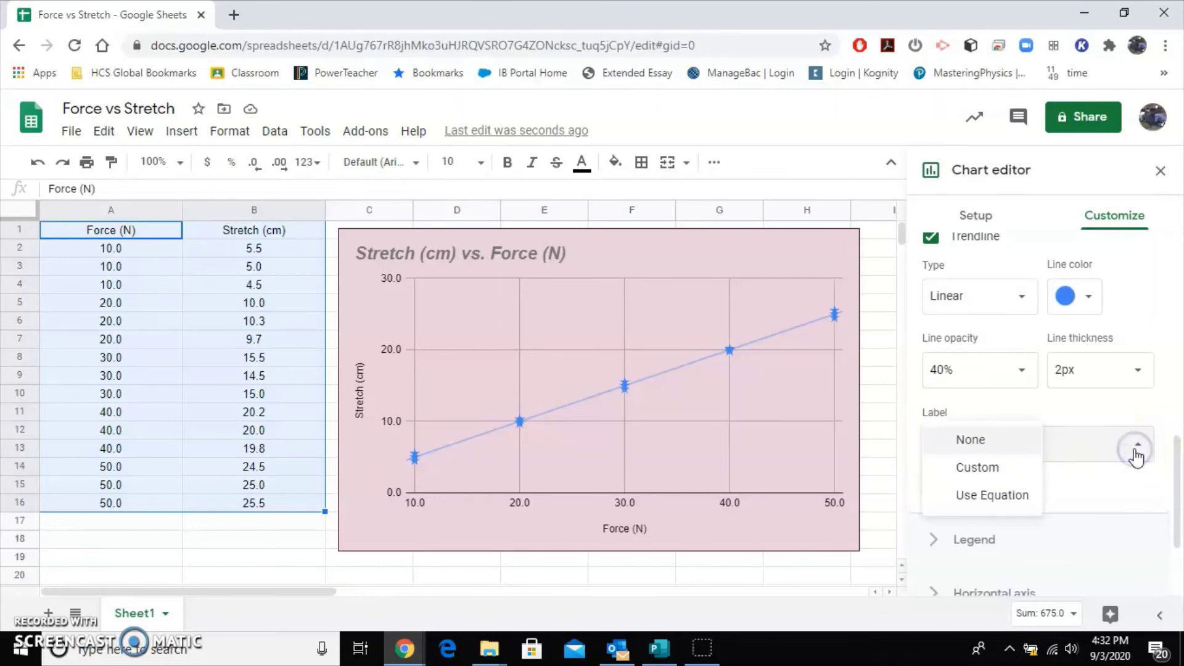
pyautogui.click(1013, 495)
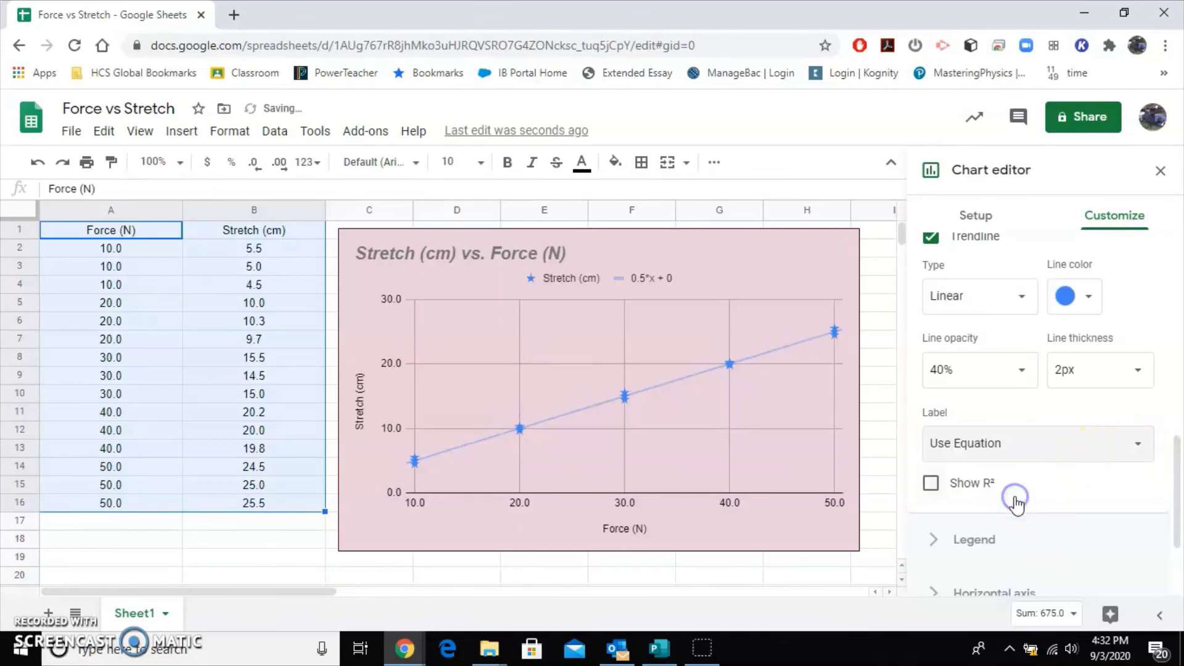